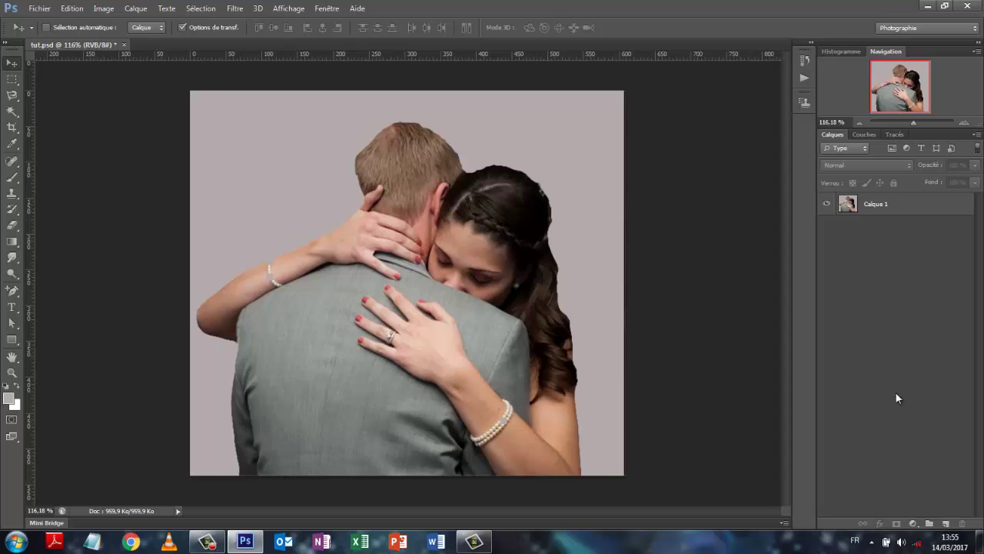
Duplicate Calque 1 and select the man's head and jacket on the copy with the Magnetic Lasso
left_click_drag(855, 205, 947, 523)
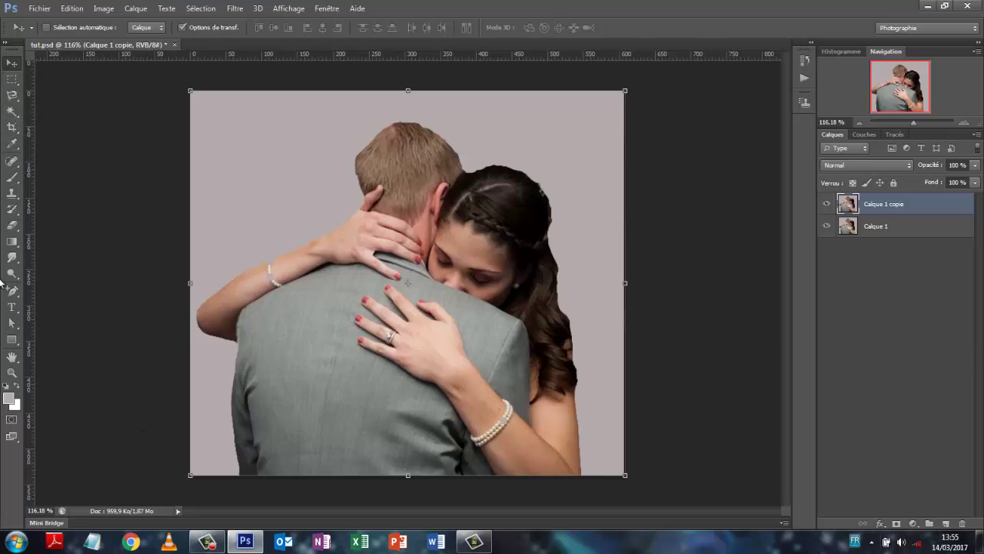
left_click(17, 99)
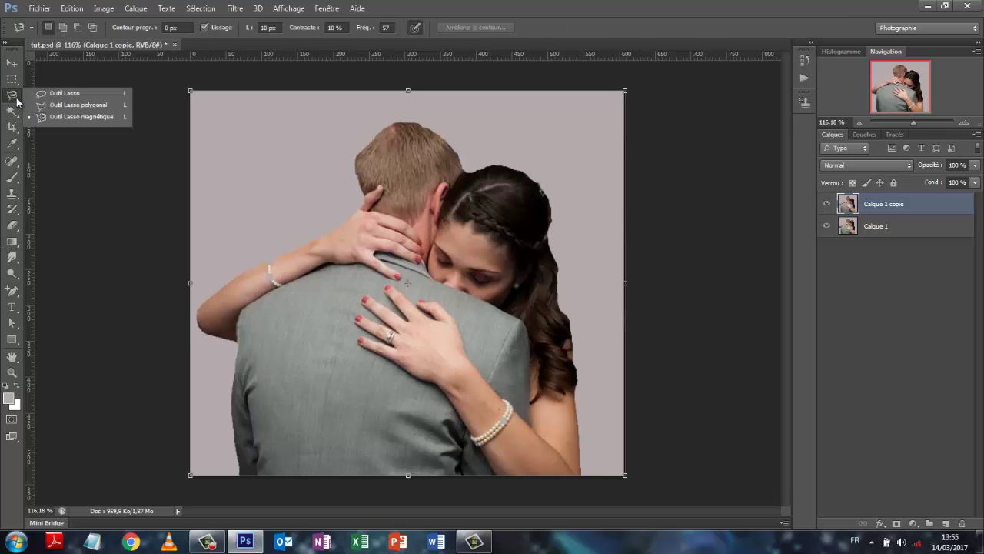
left_click(60, 115)
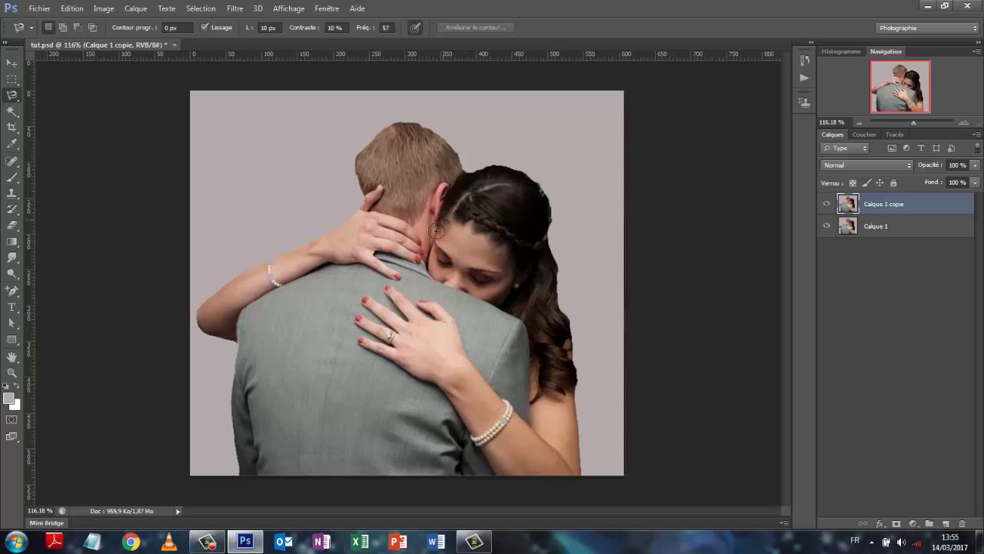
left_click(361, 194)
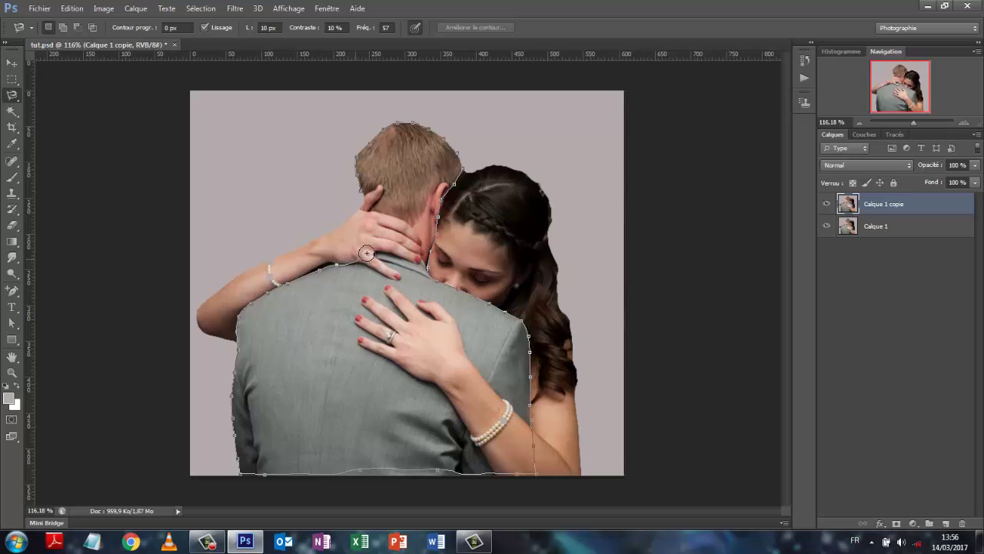
double_click(354, 193)
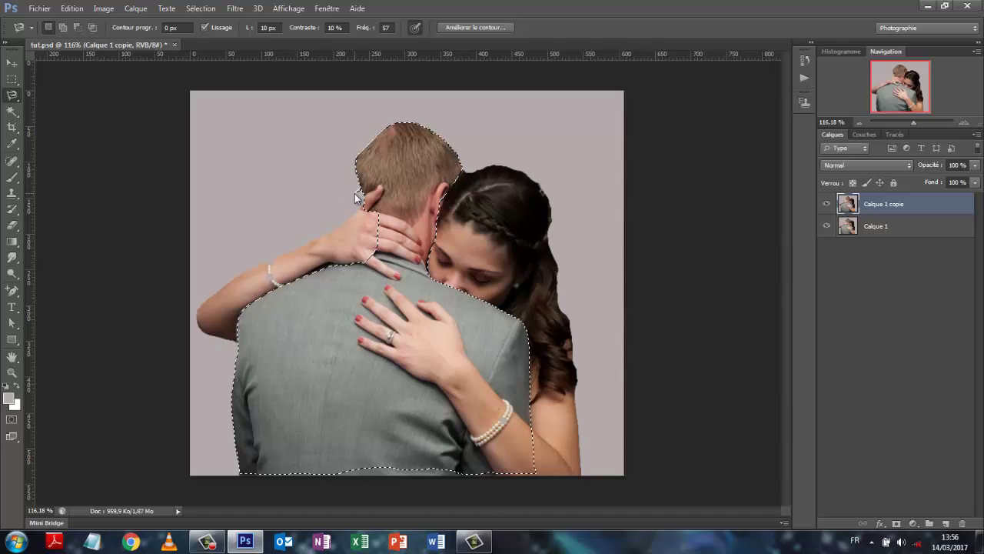
Add a layer mask to Calque 1 copie from the man's selection and hide Calque 1
left_click(896, 525)
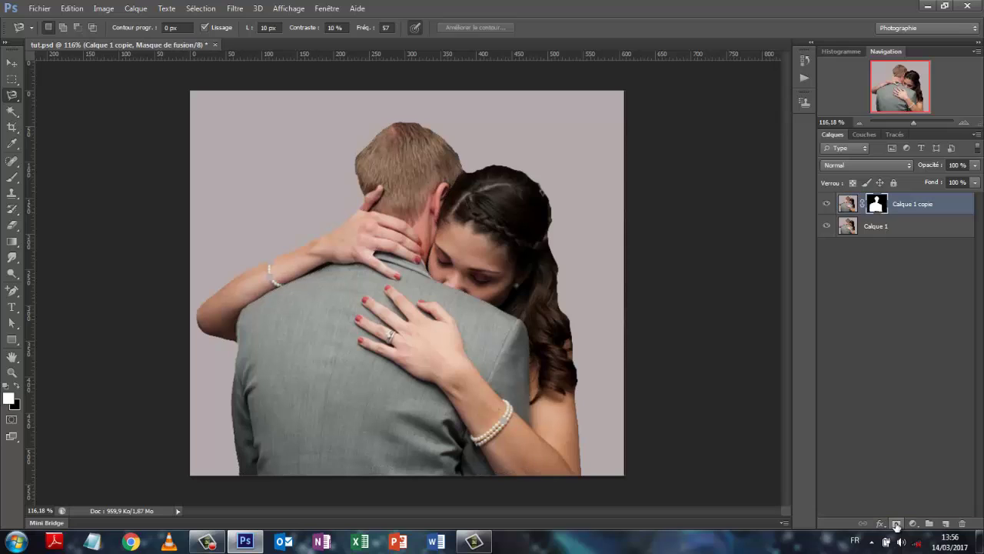
left_click(828, 226)
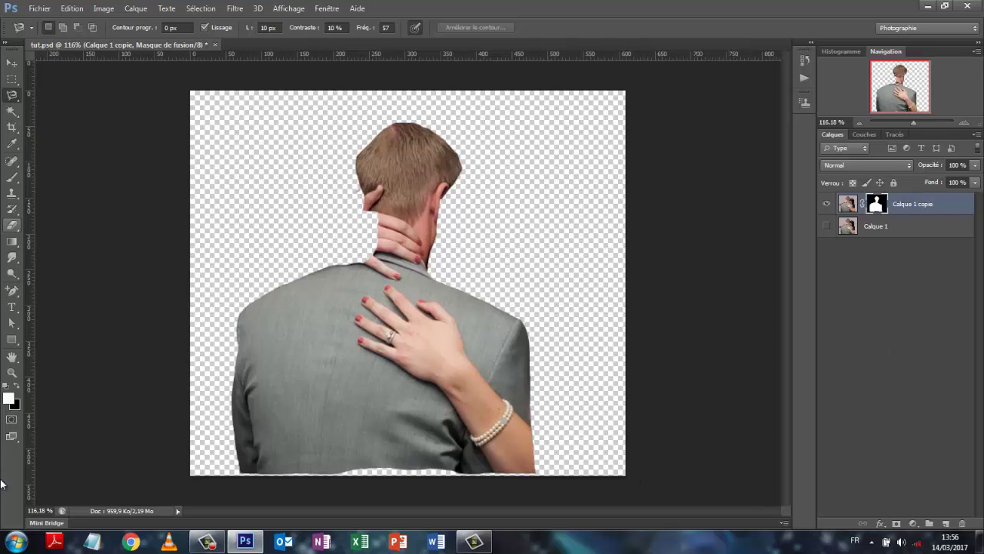
Paint white on the mask with an 83 px brush at 100% opacity to restore the jacket's lower edge
left_click(11, 180)
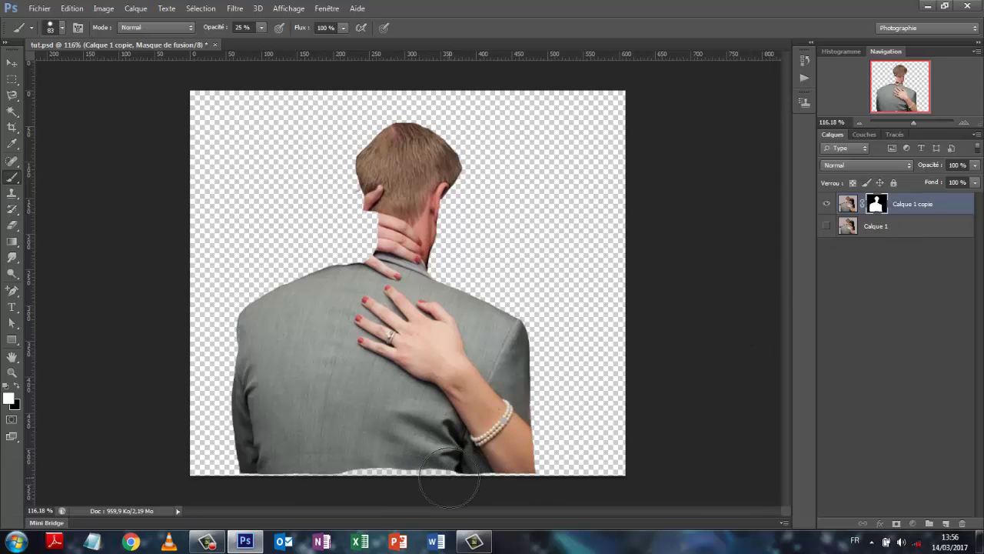
left_click(261, 26)
left_click_drag(263, 39, 325, 54)
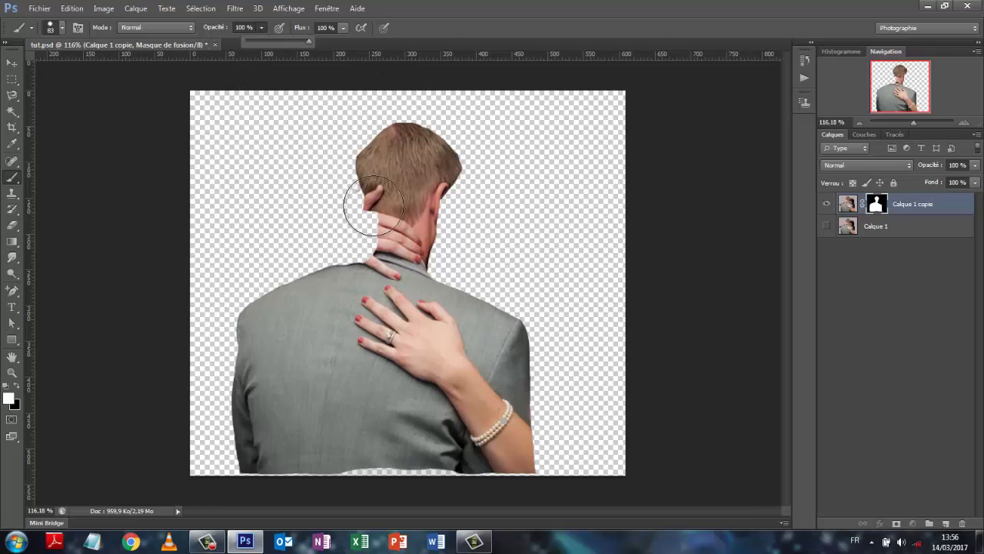
mouse_move(465, 477)
left_mouse_down()
mouse_move(199, 486)
mouse_move(290, 485)
mouse_move(254, 483)
left_mouse_up()
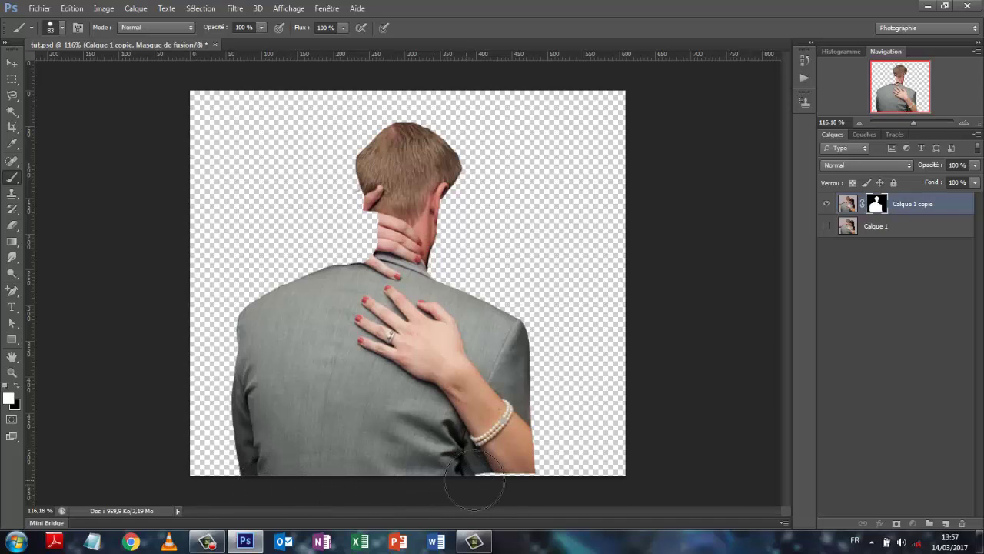
left_click_drag(470, 487, 507, 488)
Paint black on the mask over the woman's arm and hand on the jacket, using a 45 px and an 11 px brush
key("x")
left_click(62, 27)
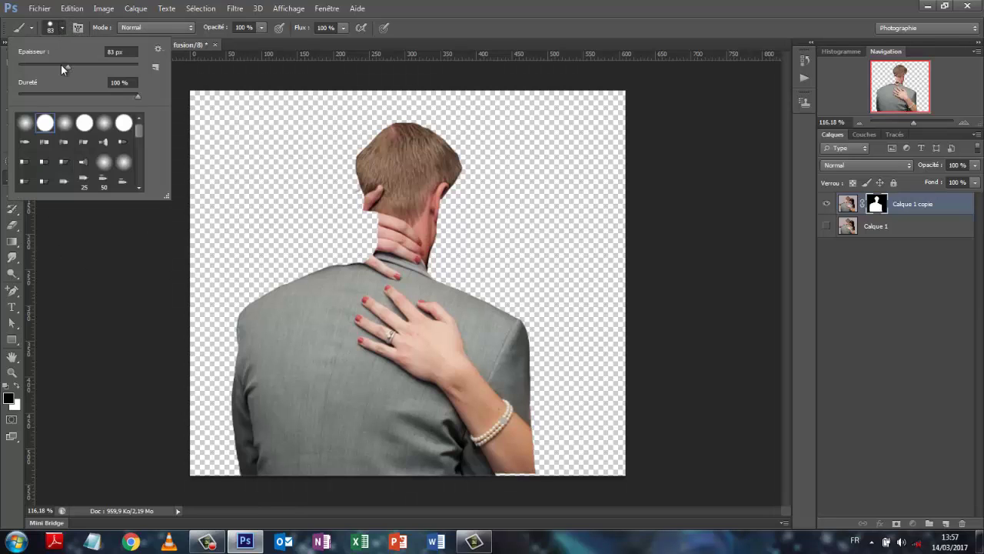
left_click_drag(68, 70, 46, 70)
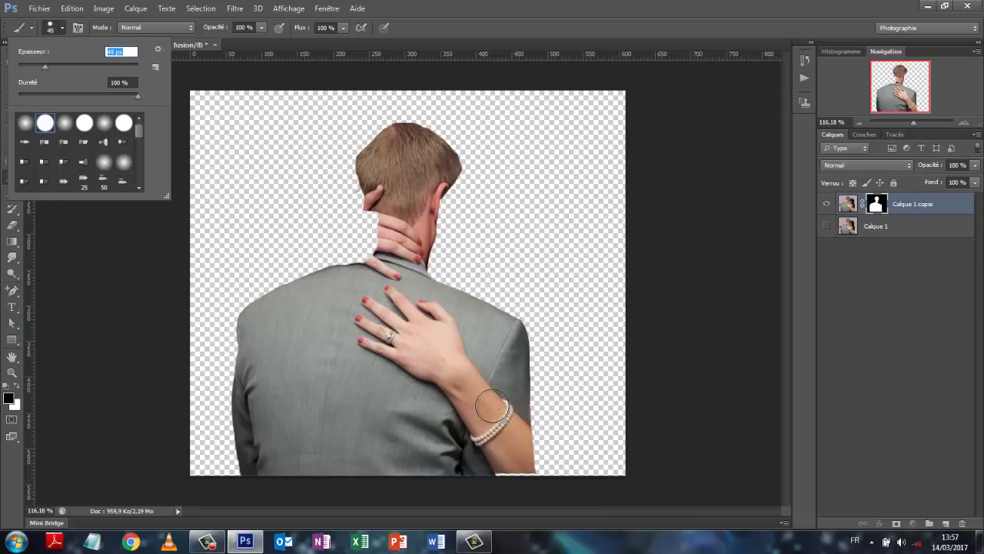
left_click_drag(523, 470, 418, 341)
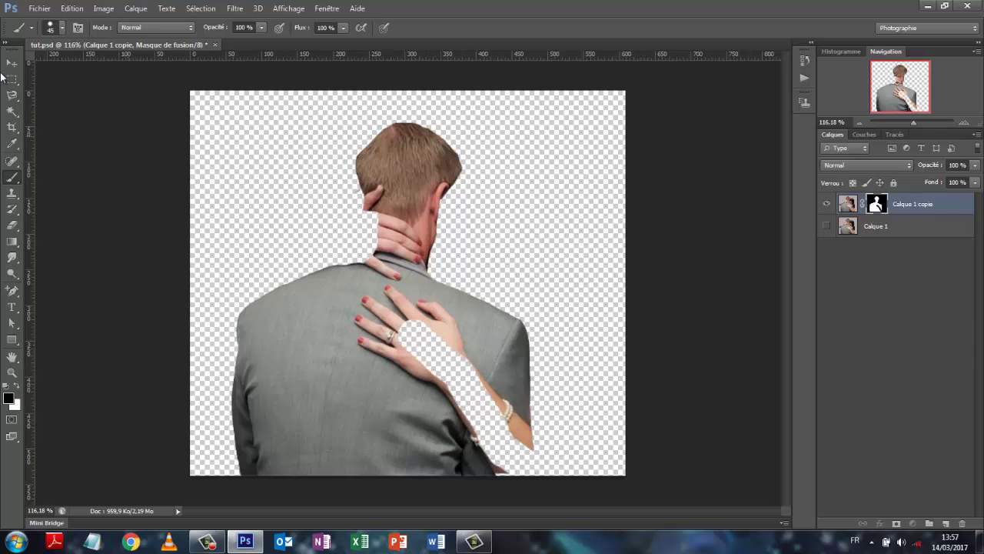
left_click(61, 28)
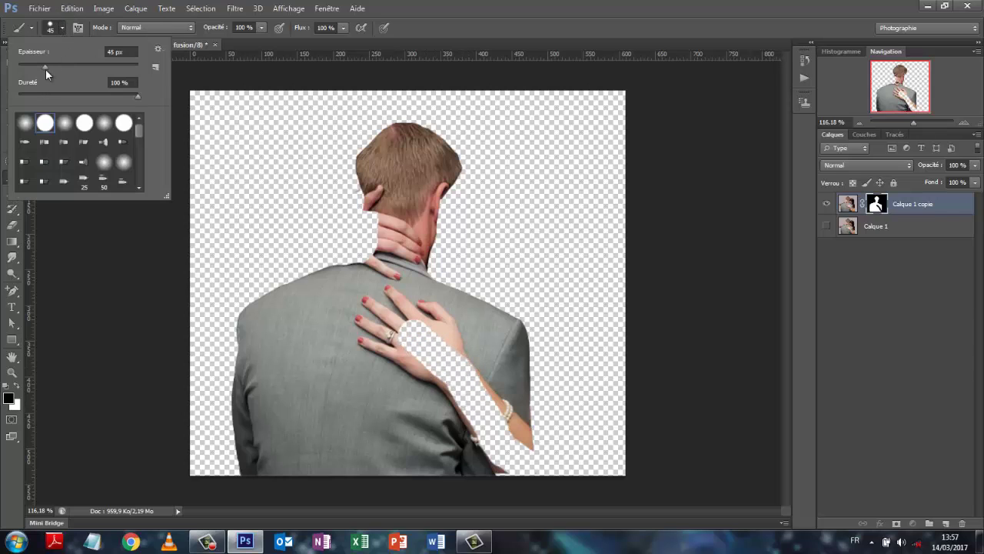
left_click_drag(46, 68, 24, 67)
left_click(446, 324)
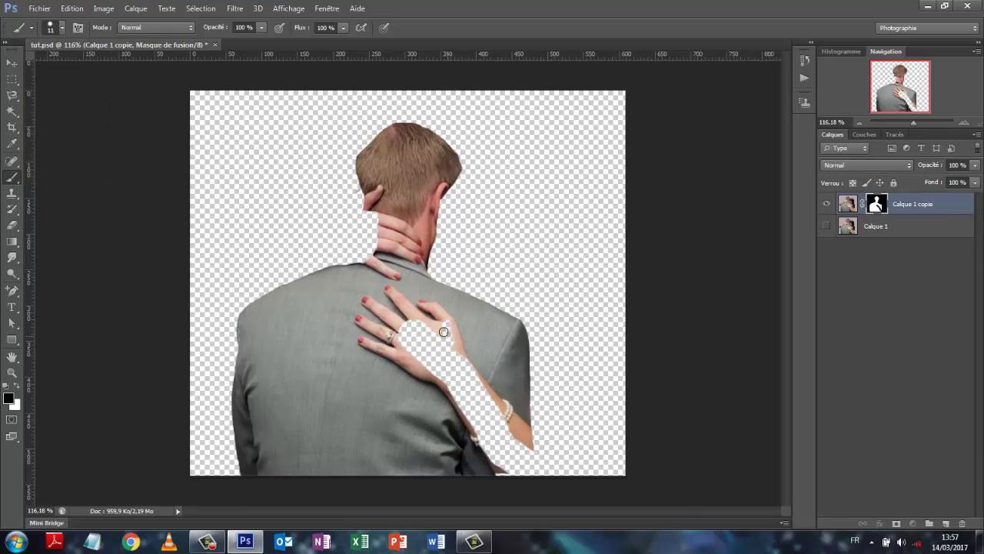
left_click_drag(412, 311, 403, 301)
left_click(204, 545)
left_click(883, 506)
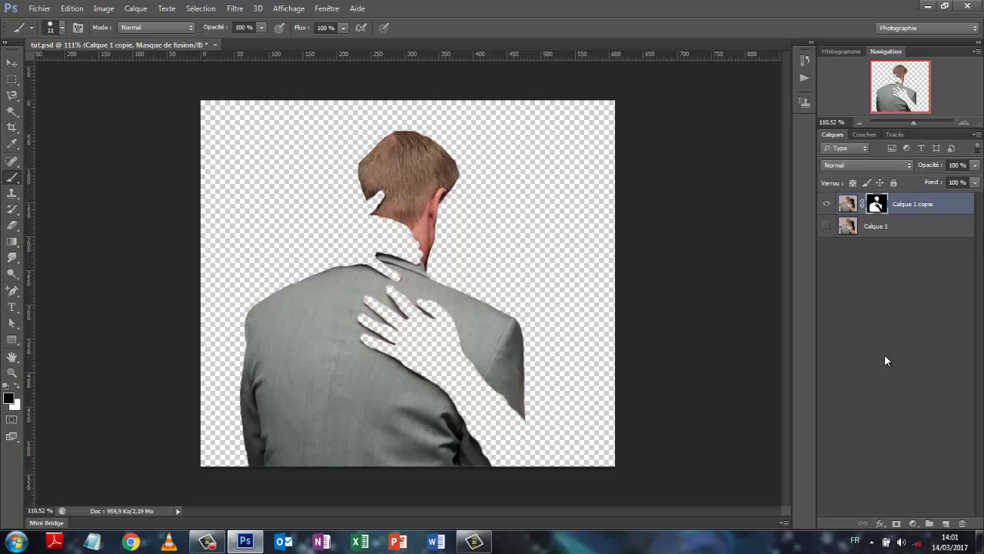
Compare the masked cutout with the full photo by showing and hiding Calque 1
left_click(825, 226)
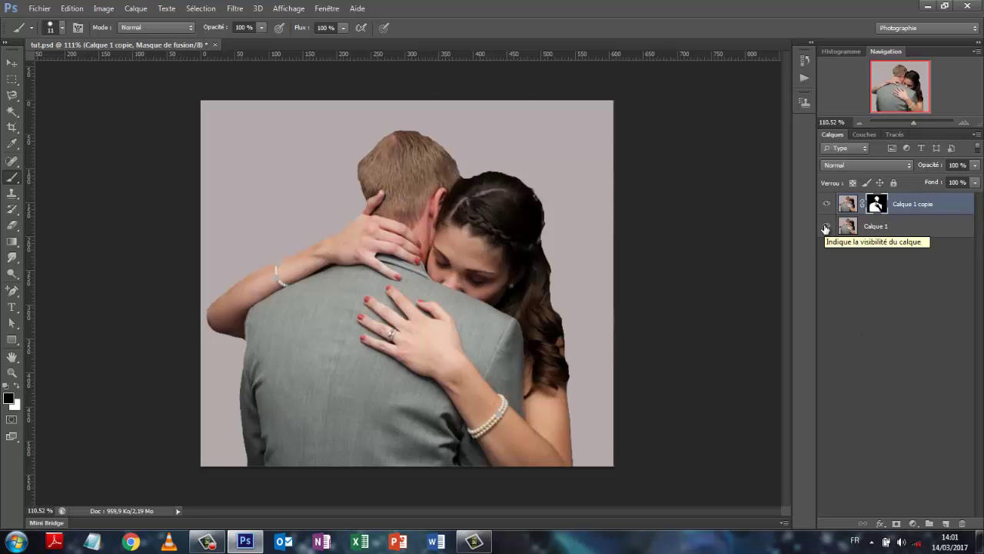
left_click(825, 227)
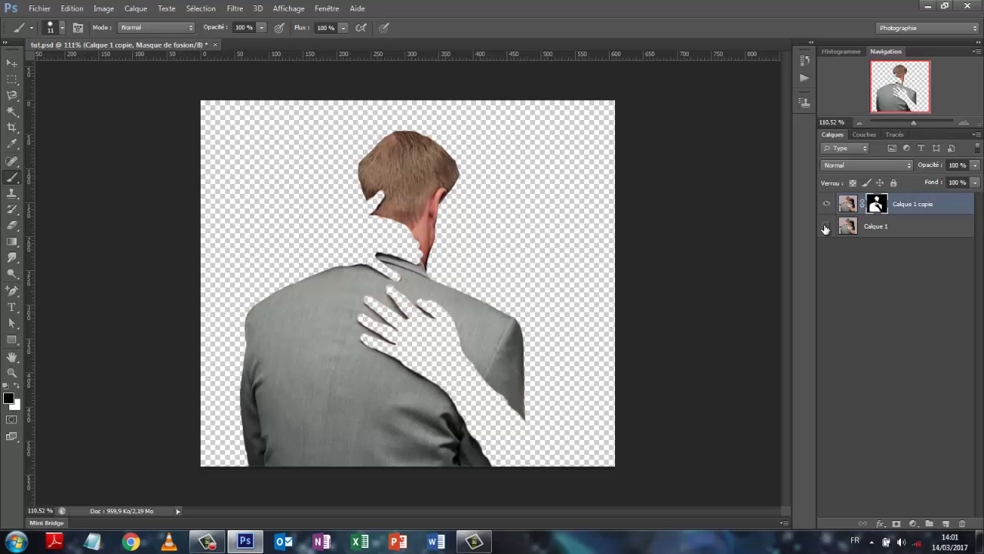
left_click(825, 227)
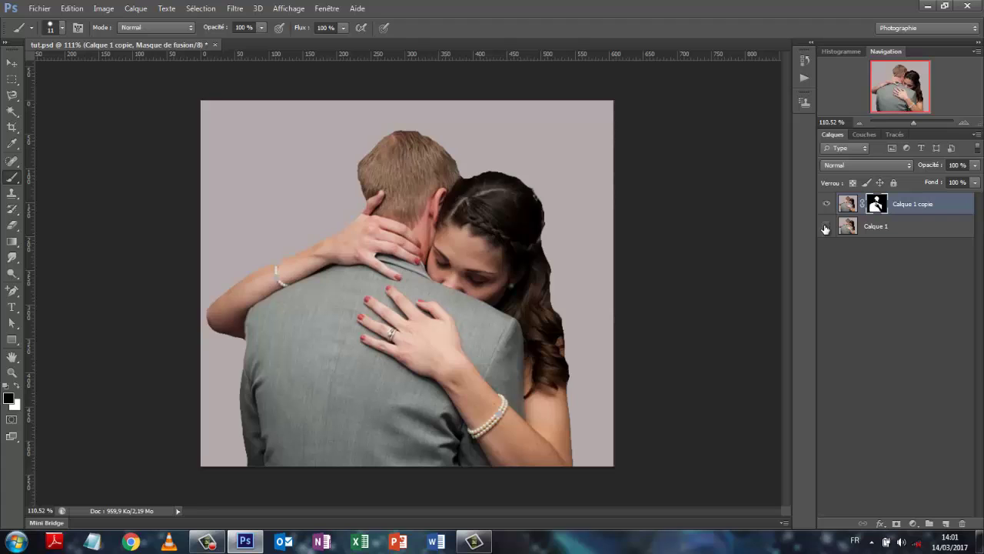
left_click(825, 227)
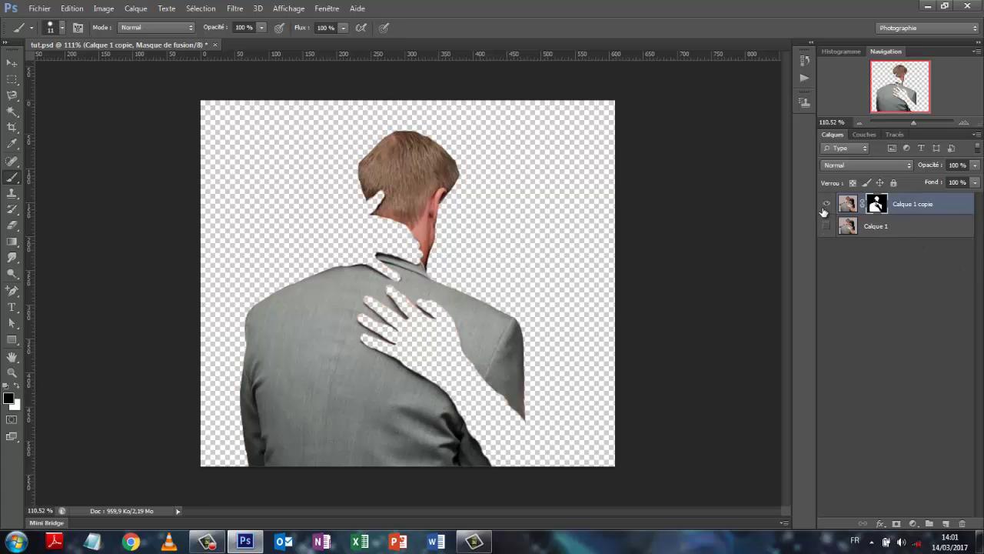
Hide Calque 1 copie, show Calque 1 and add a Noir et blanc adjustment layer on top
left_click(825, 205)
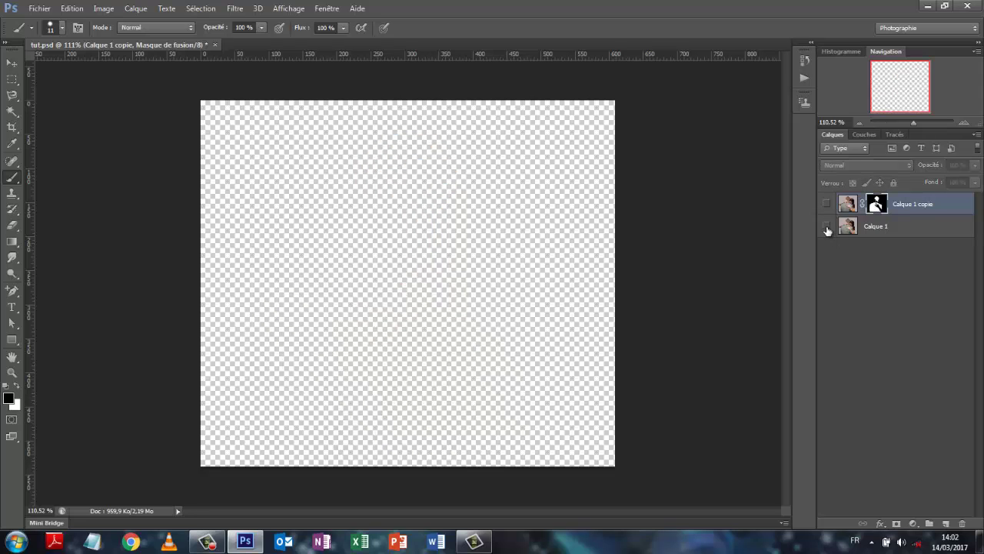
left_click(826, 227)
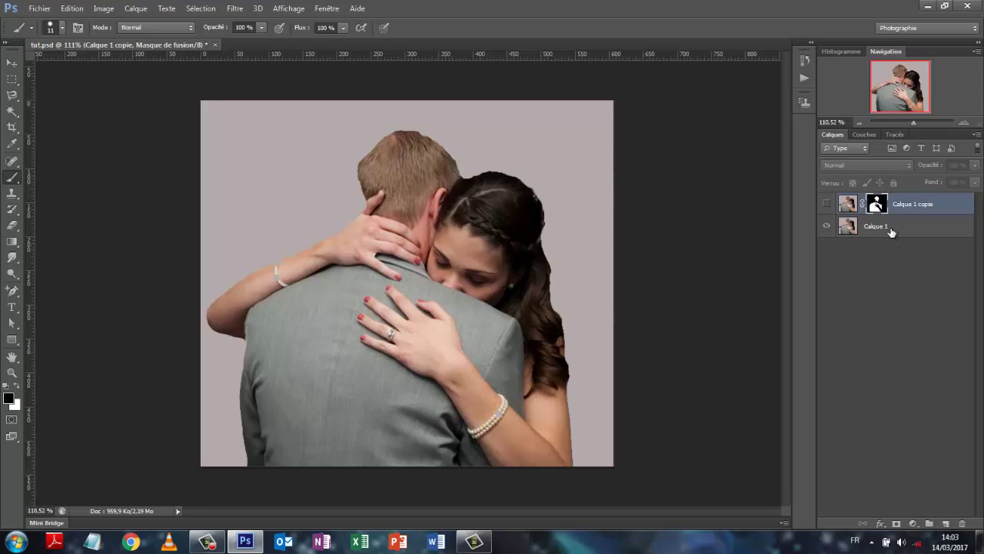
left_click(915, 528)
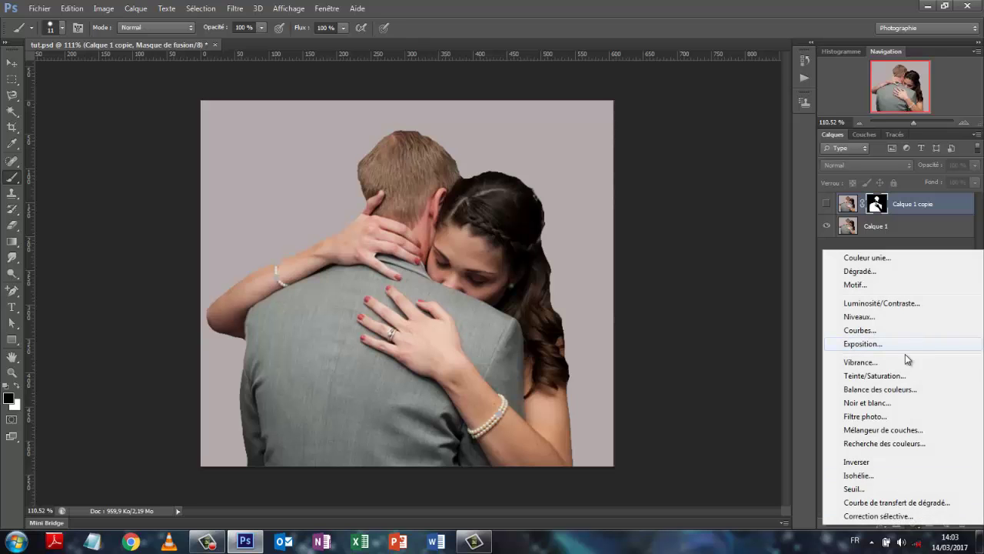
left_click(880, 405)
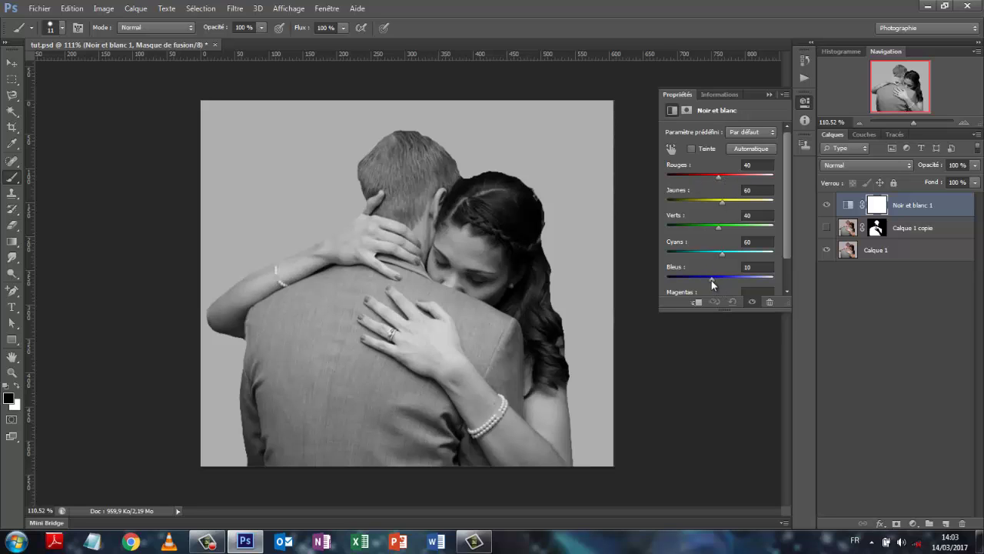
Set the black-and-white mix to Rouges 179, Jaunes -53, Verts -143, Cyans -200 and Bleus -62, and close its properties
left_click_drag(688, 280, 697, 281)
left_click_drag(720, 253, 660, 255)
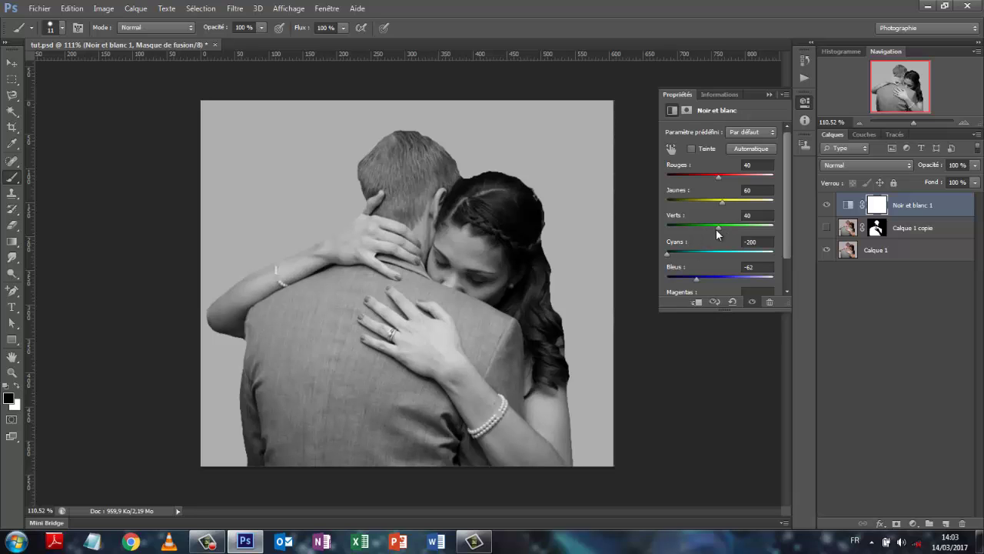
left_click_drag(722, 227, 762, 242)
mouse_move(699, 240)
left_mouse_down()
mouse_move(711, 241)
mouse_move(686, 242)
left_mouse_up()
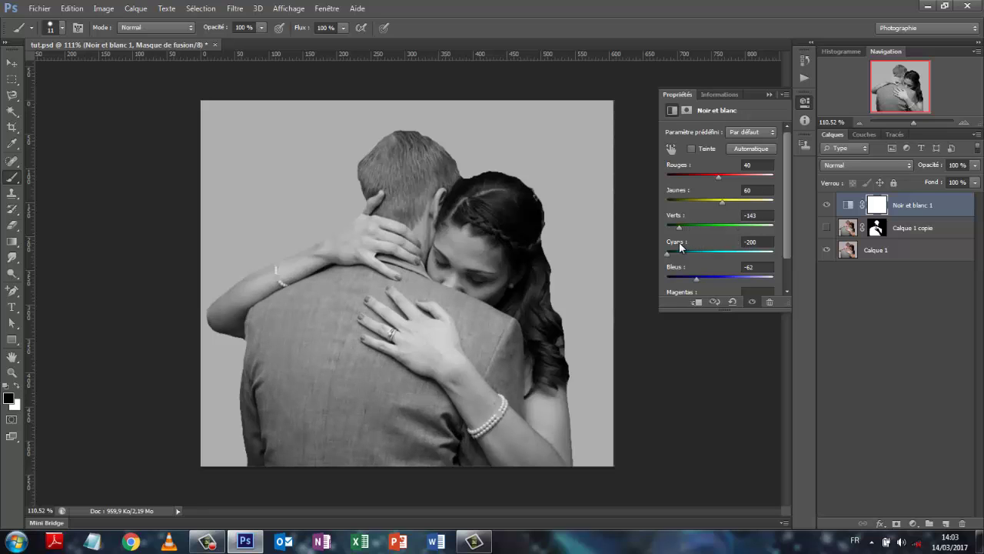
left_click_drag(699, 204, 757, 190)
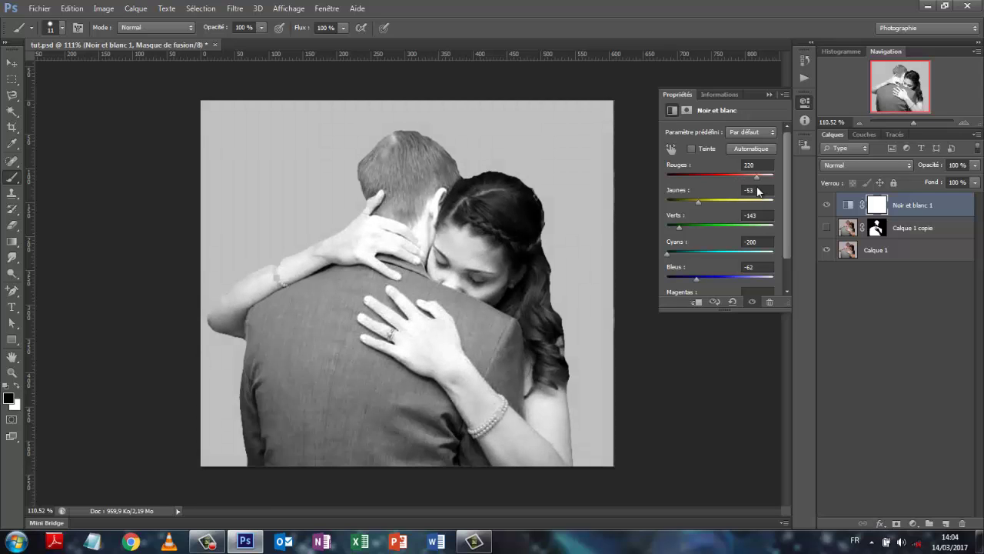
left_click_drag(758, 191, 752, 181)
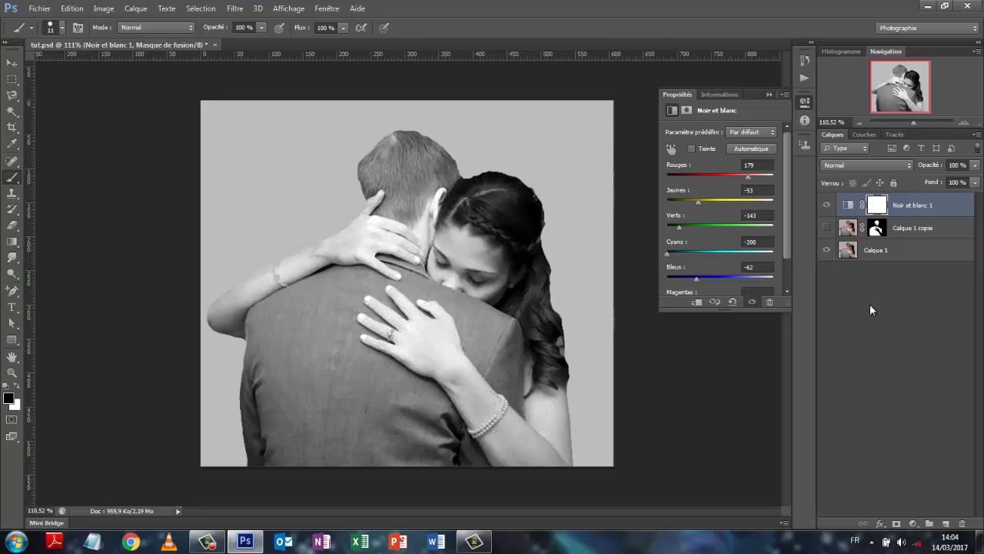
left_click(783, 94)
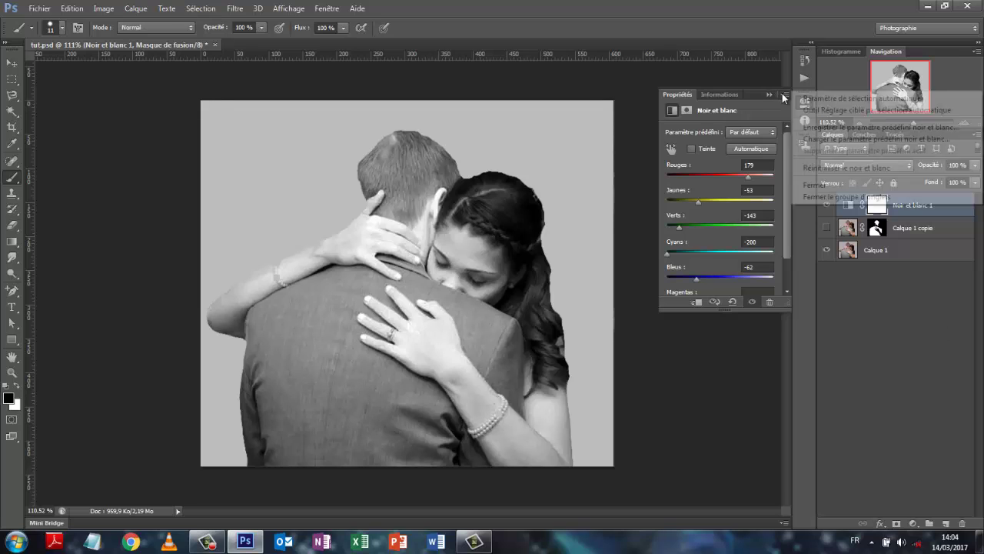
left_click(819, 197)
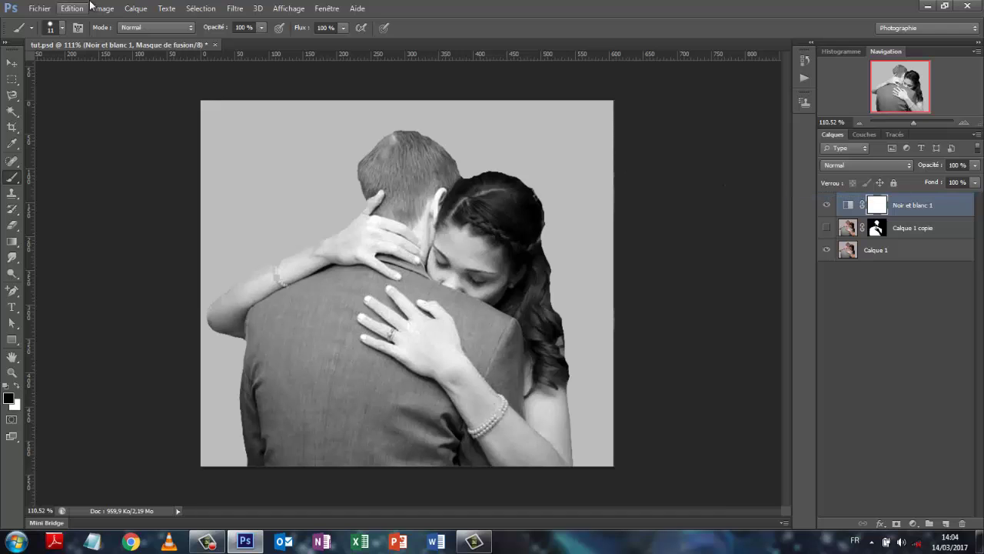
Save the black-and-white version as tutnb.psd in Photoshop format on the Lexar (E:) drive with maximized compatibility
left_click(34, 9)
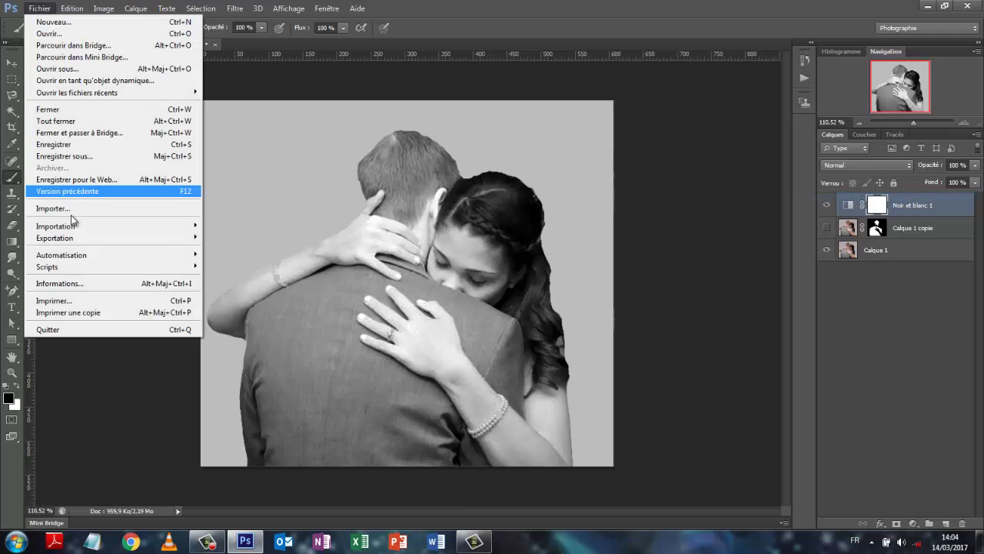
left_click(75, 156)
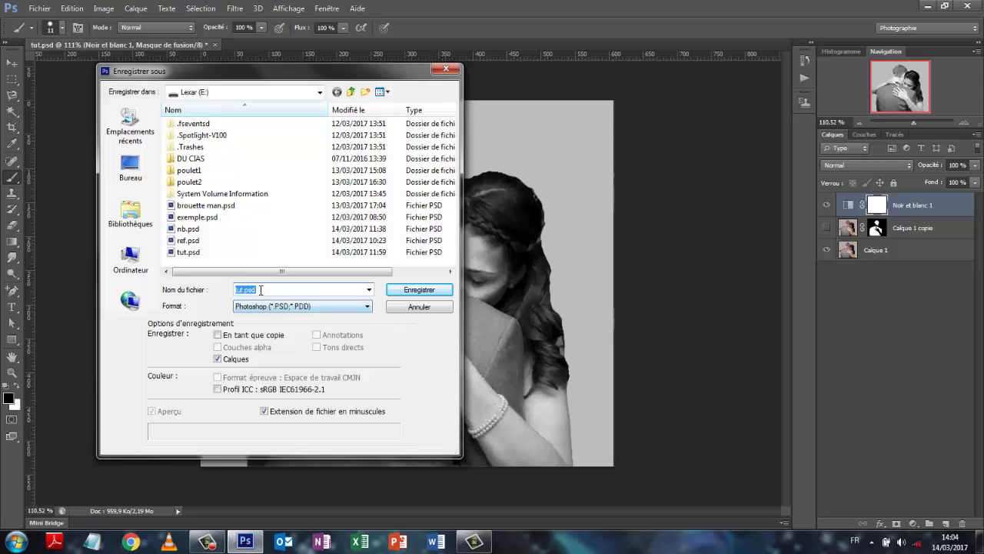
key("Tab")
type("nb")
left_click(418, 290)
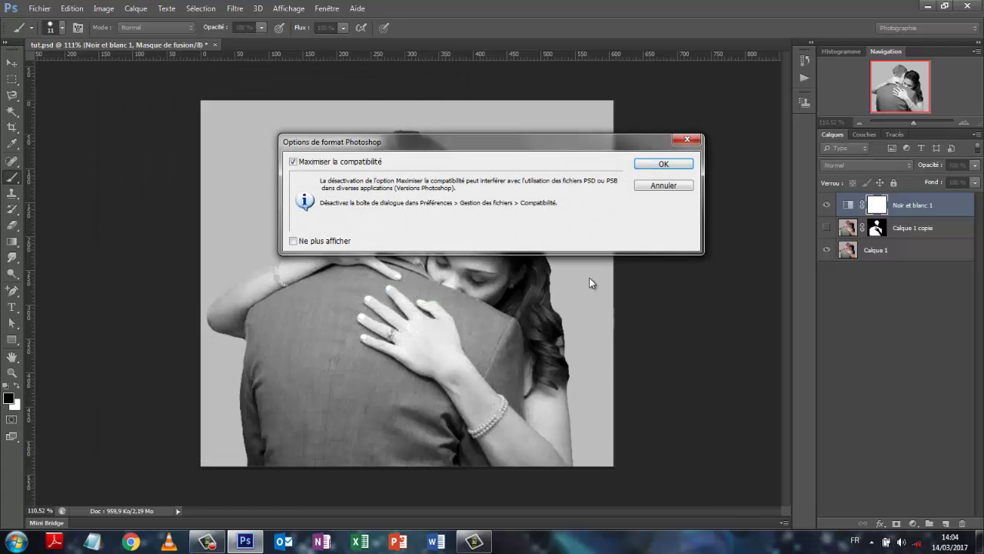
left_click(664, 165)
Delete the Noir et blanc 1 adjustment layer
left_click(900, 205)
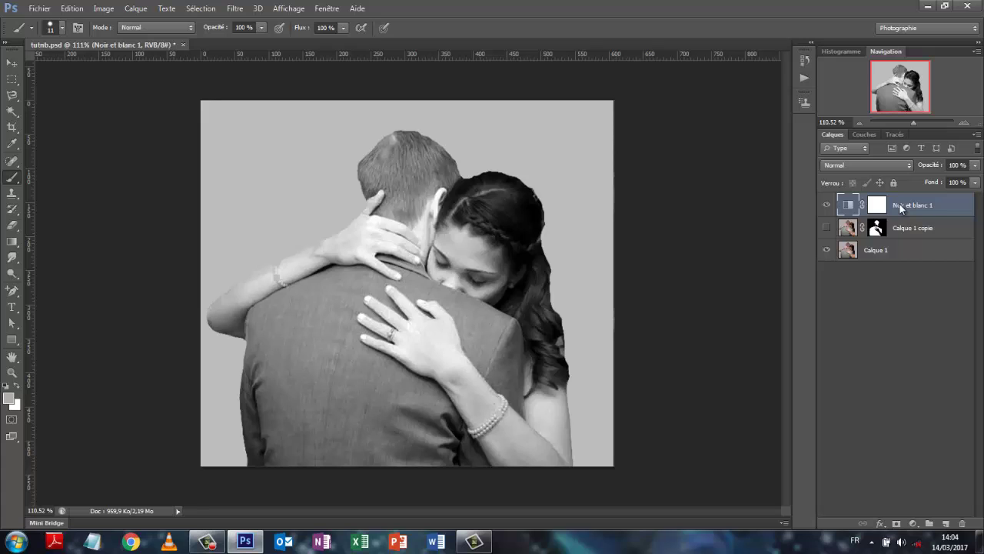
key("Delete")
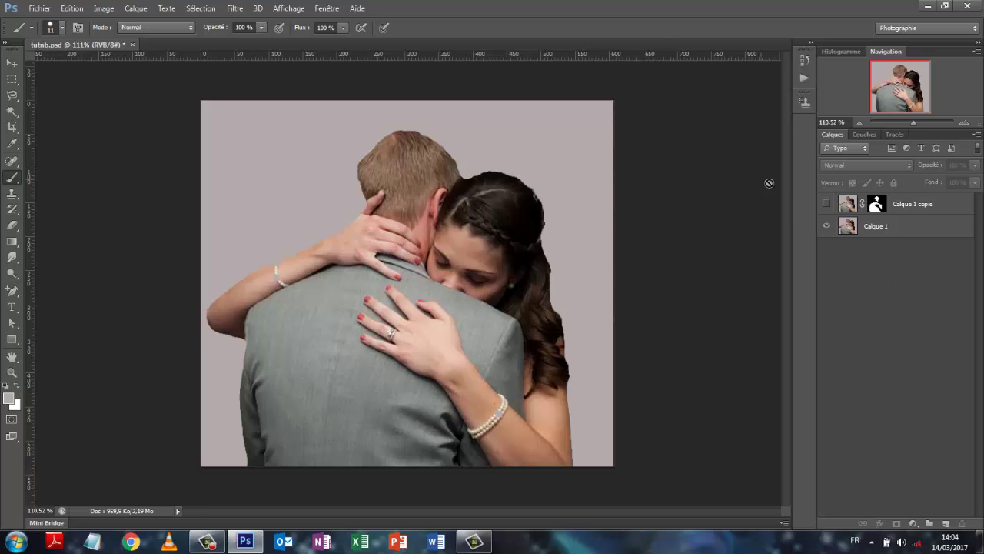
Show Calque 1 copie, add a new empty layer and move it to the bottom of the layer stack
left_click(824, 203)
left_click(945, 524)
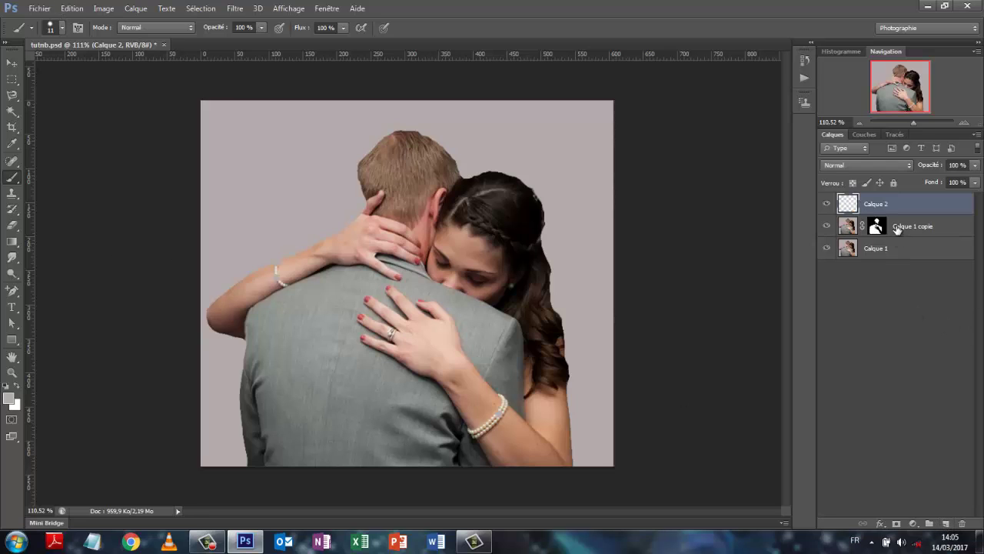
left_click_drag(883, 207, 887, 282)
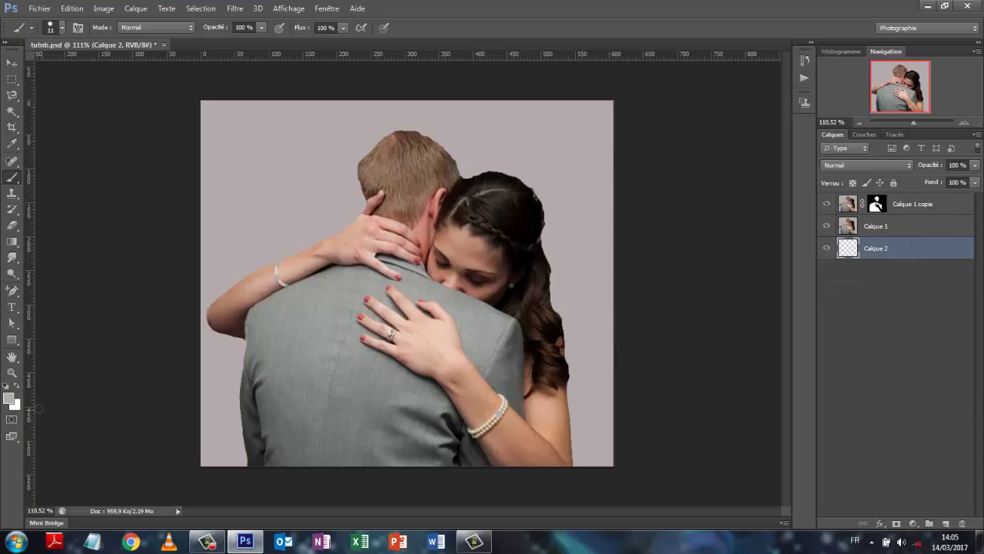
Fill Calque 2 with white (Blanc) in Normal mode at 100% opacity and deselect the layer
left_click(72, 9)
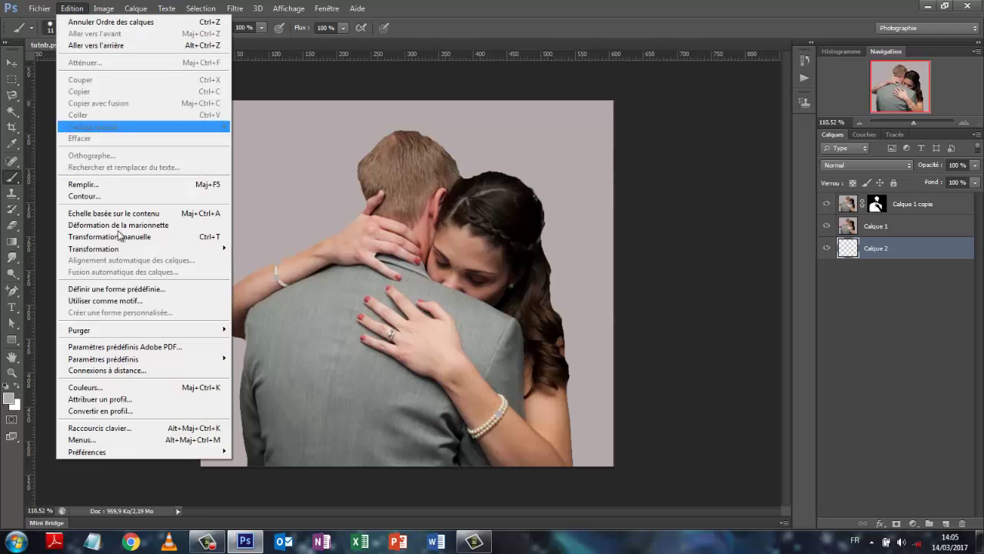
left_click(902, 254)
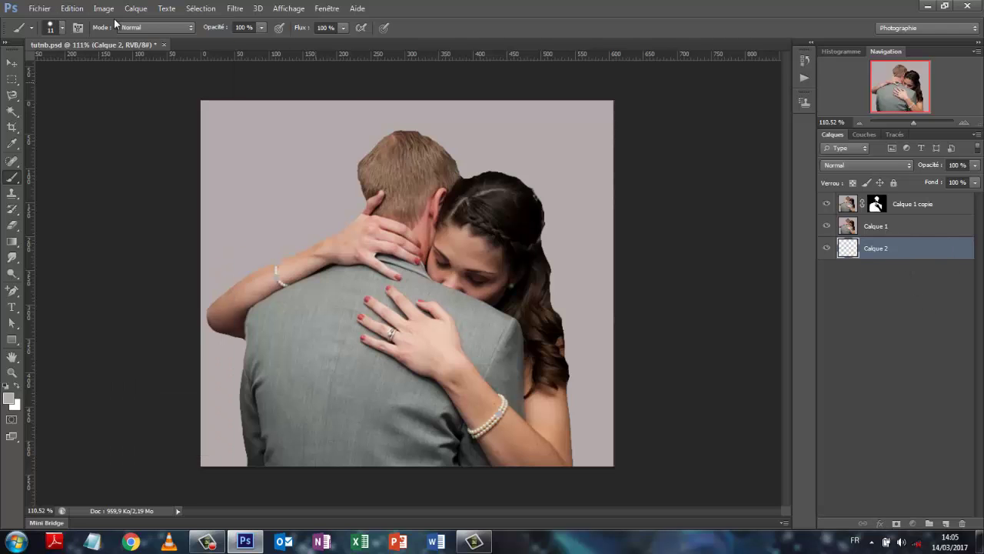
left_click(72, 8)
left_click(76, 185)
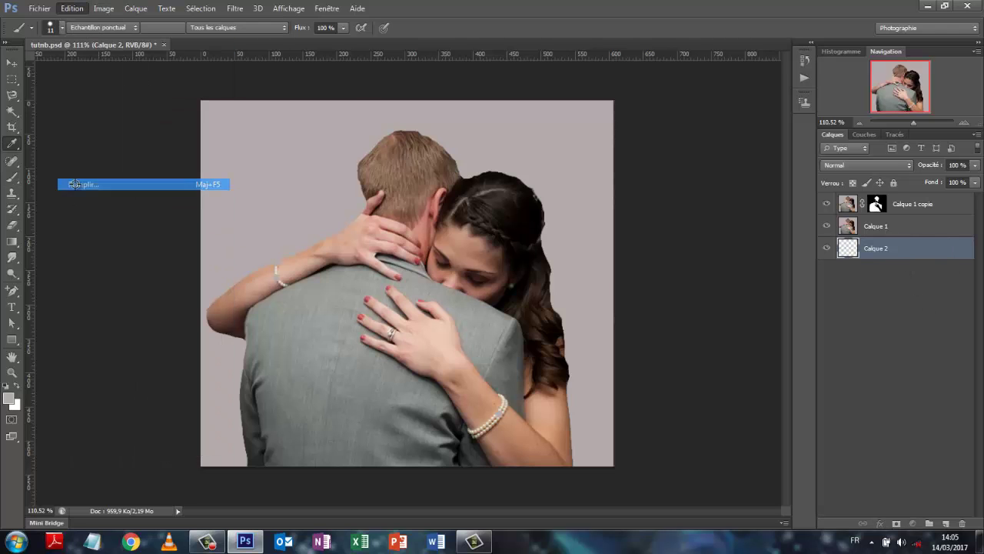
left_click(521, 166)
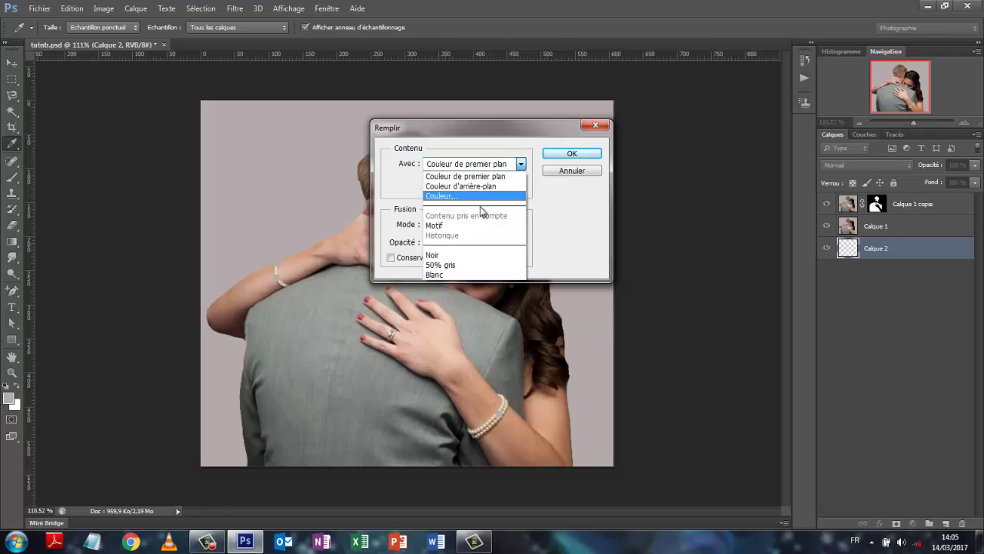
left_click(461, 274)
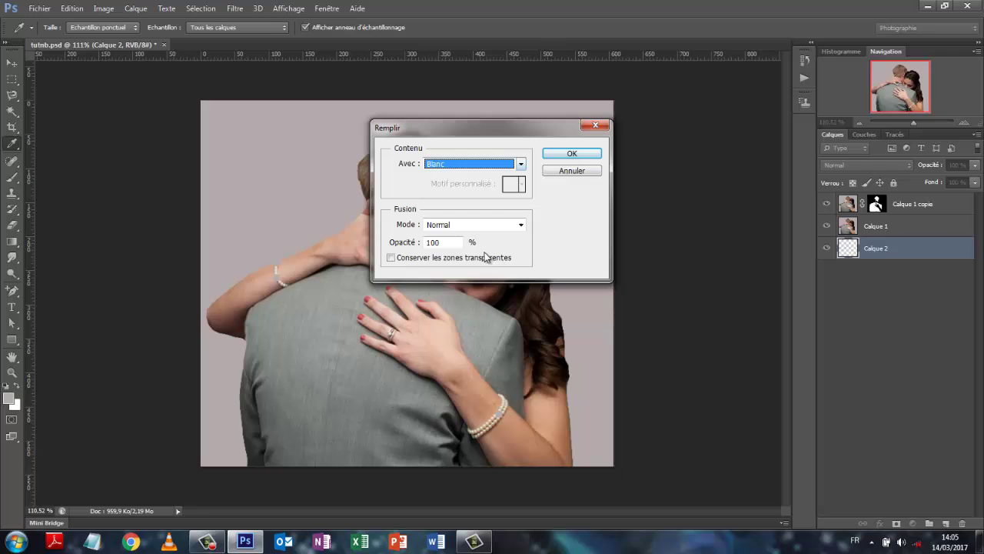
left_click(572, 153)
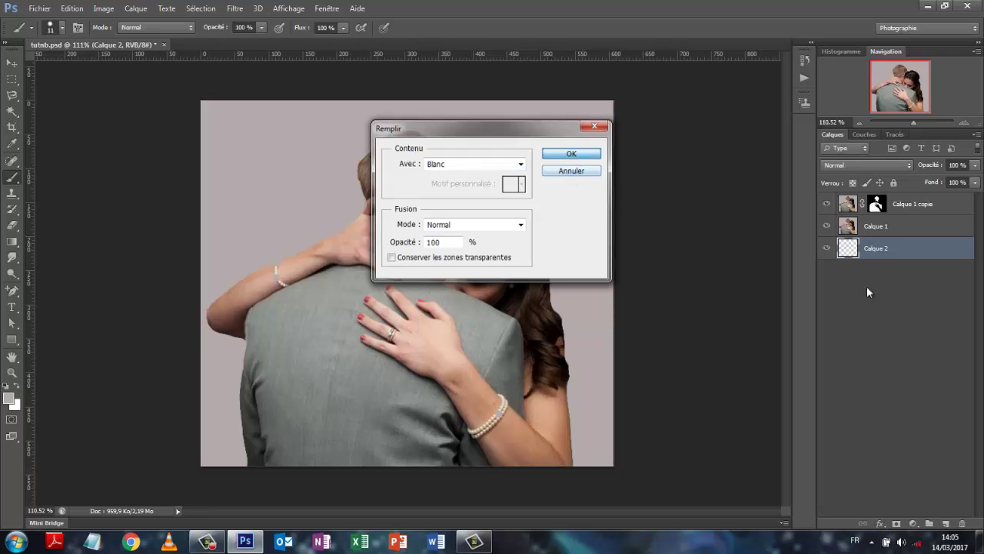
left_click(890, 364)
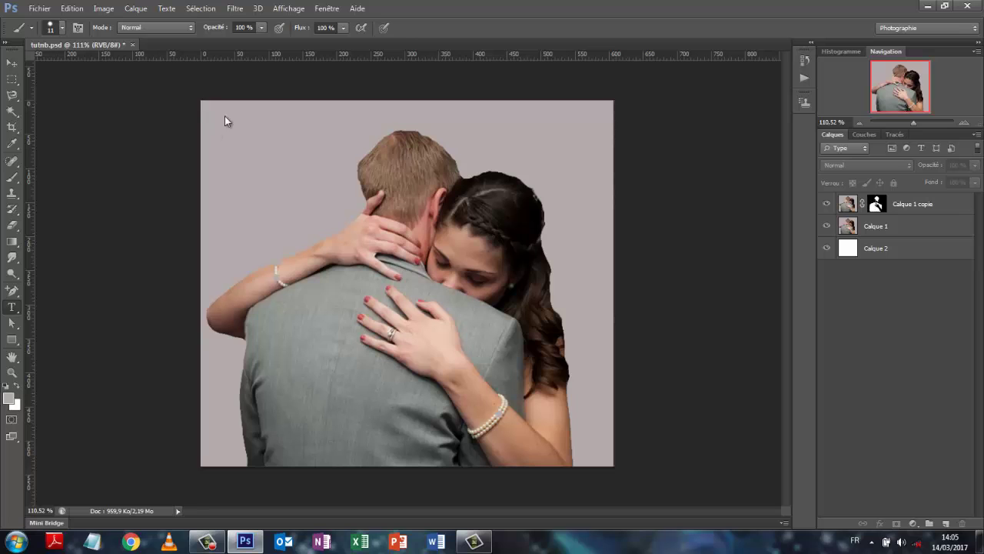
Create a paragraph text frame across nearly the whole photo, keeping the Rough Notes Sample font, and commit it empty
key("t")
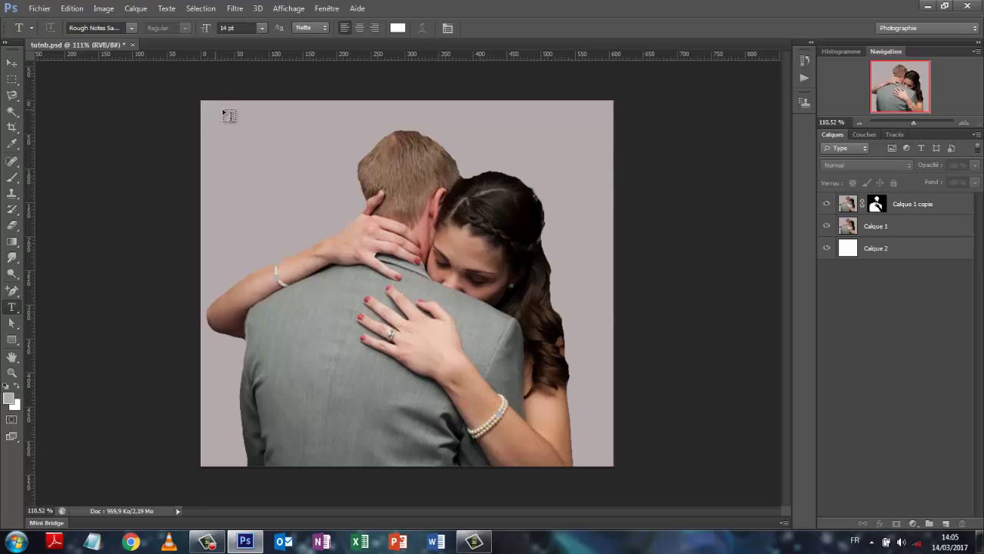
left_click_drag(216, 109, 594, 470)
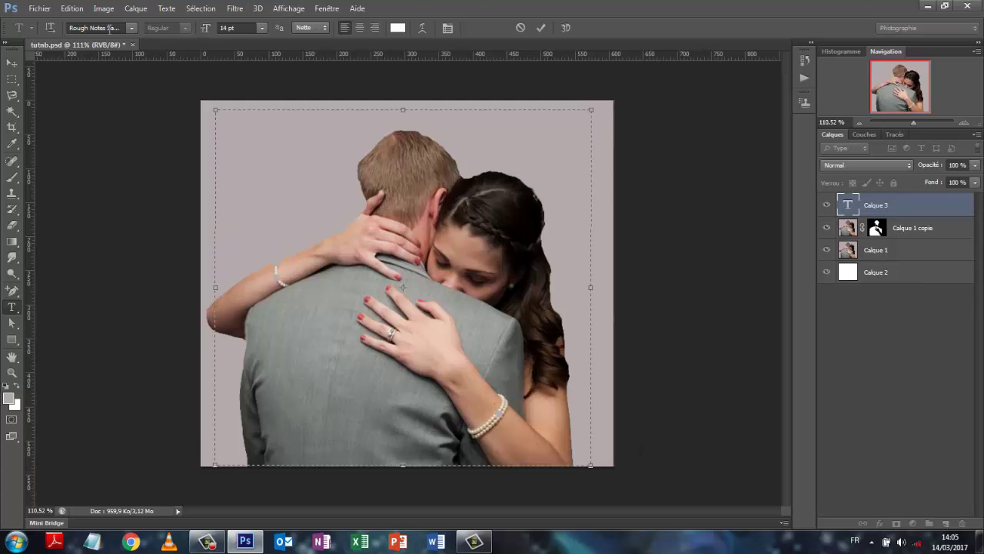
left_click(131, 28)
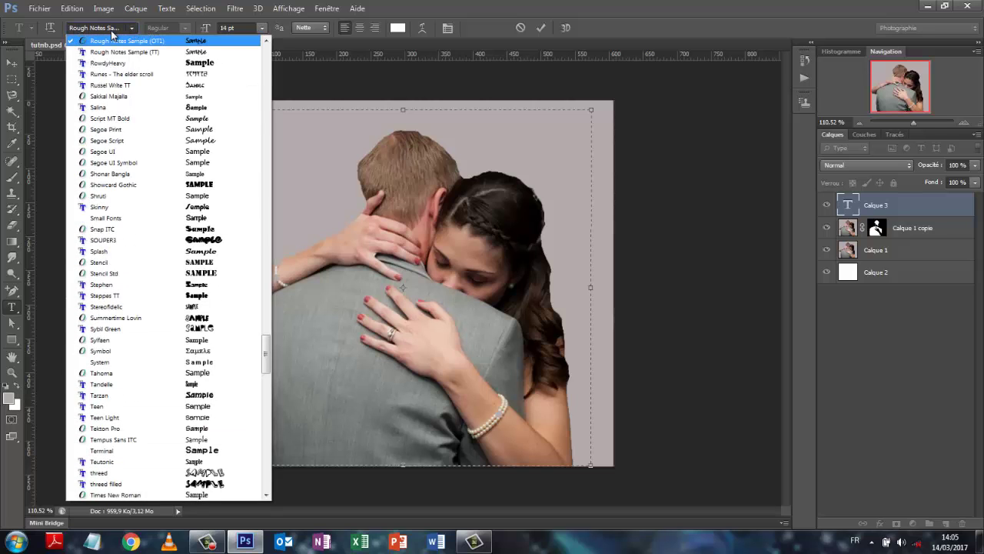
left_click(927, 389)
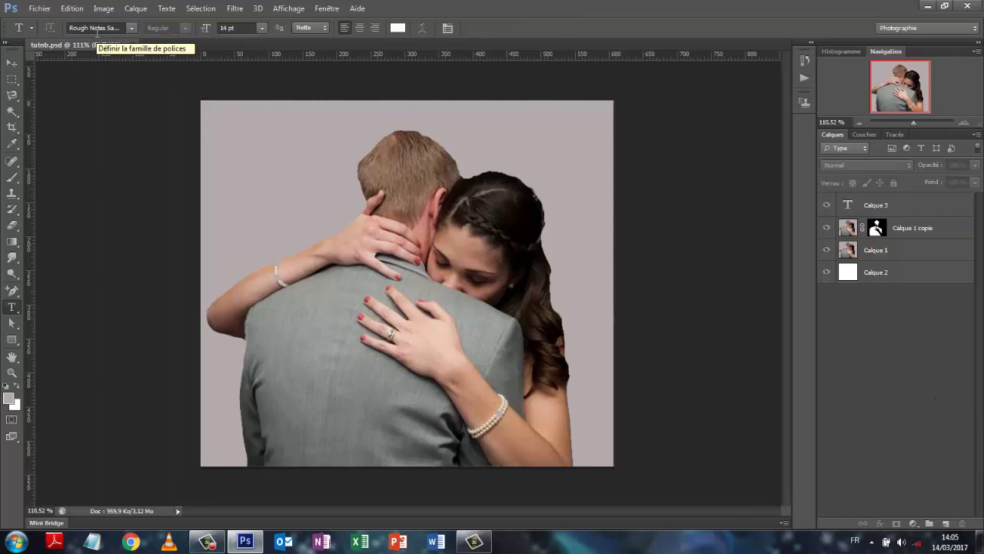
Set the default text size to 12 pt and move the empty text layer Calque 3 directly below Calque 1 copie
left_click(262, 28)
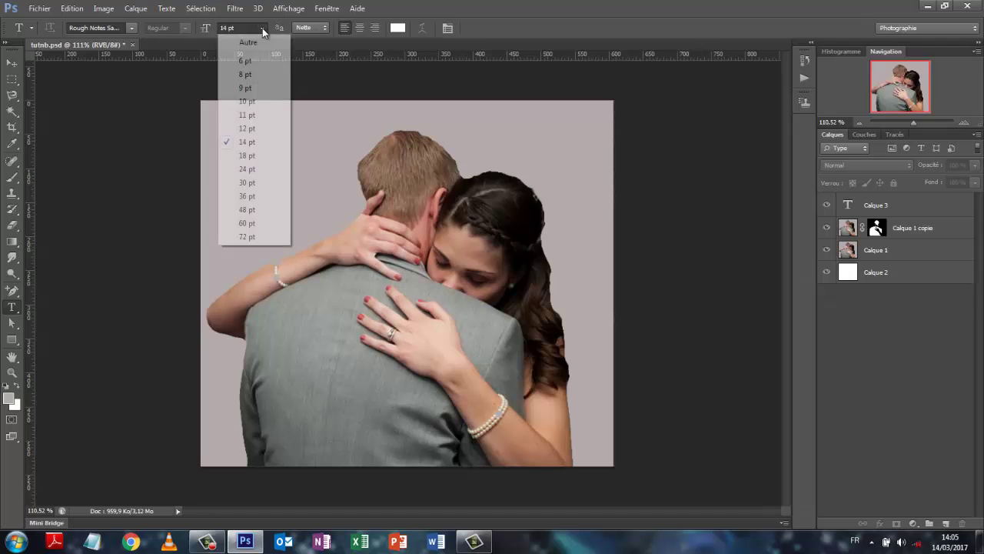
left_click(247, 128)
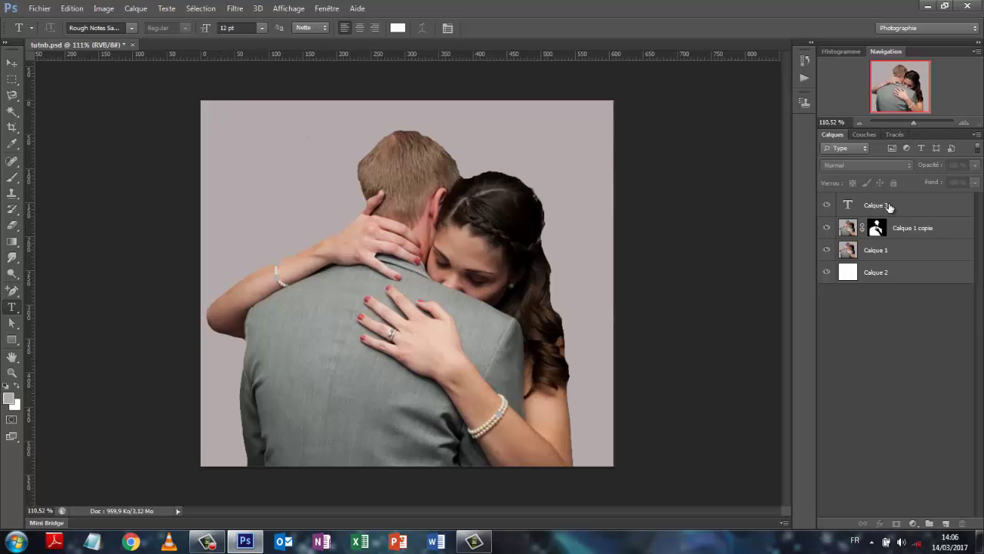
left_click_drag(887, 226, 890, 239)
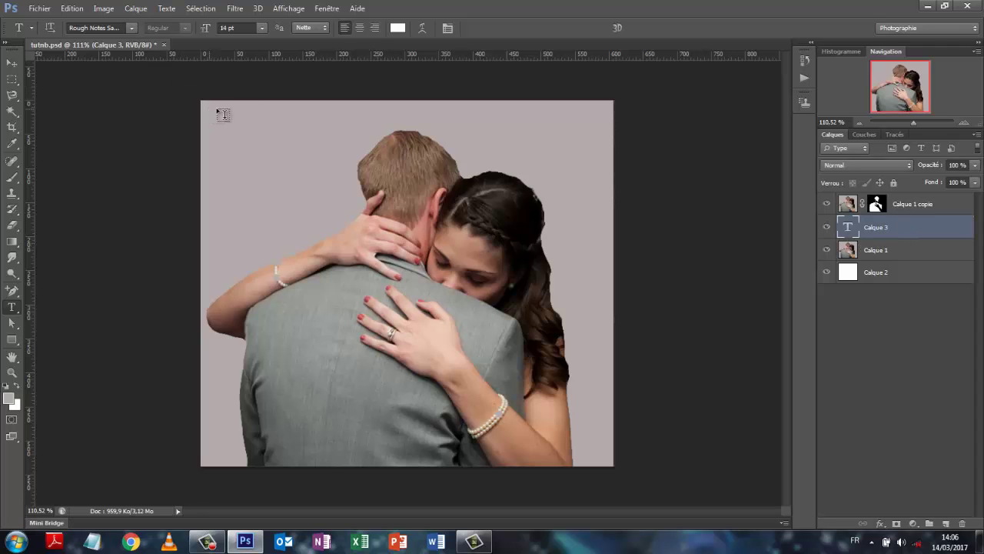
Create a second paragraph text frame covering nearly the whole photo and insert Lorem Ipsum placeholder text in it
left_click_drag(211, 109, 602, 467)
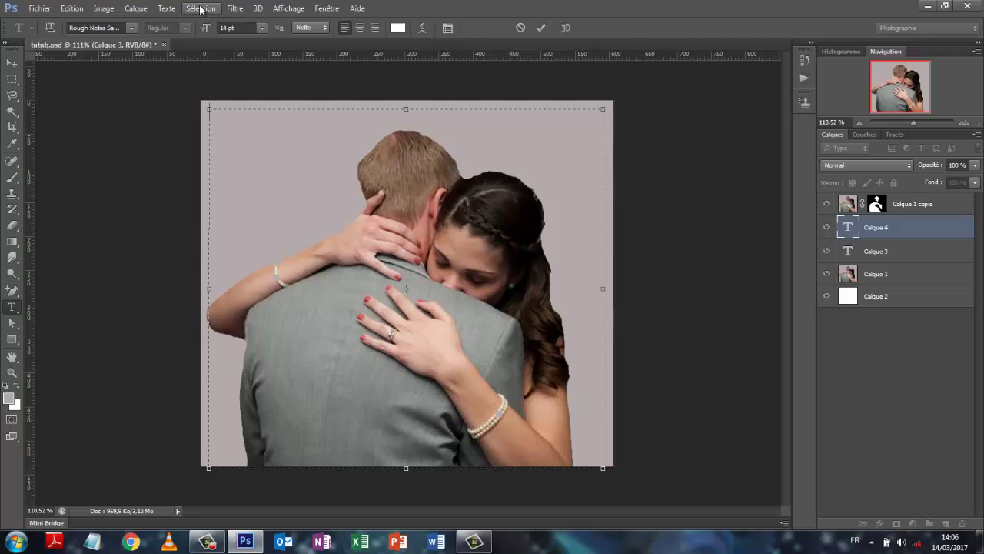
left_click(166, 9)
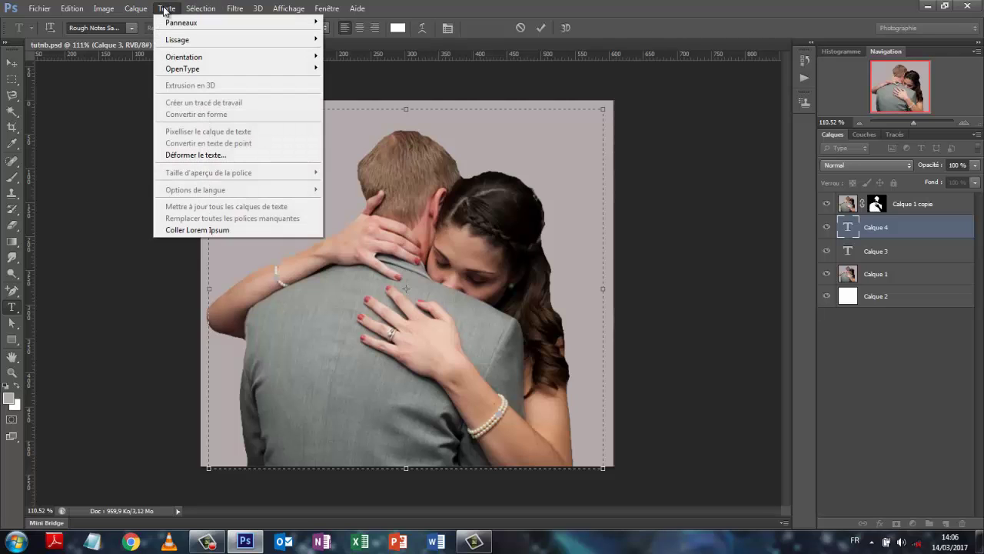
left_click(198, 231)
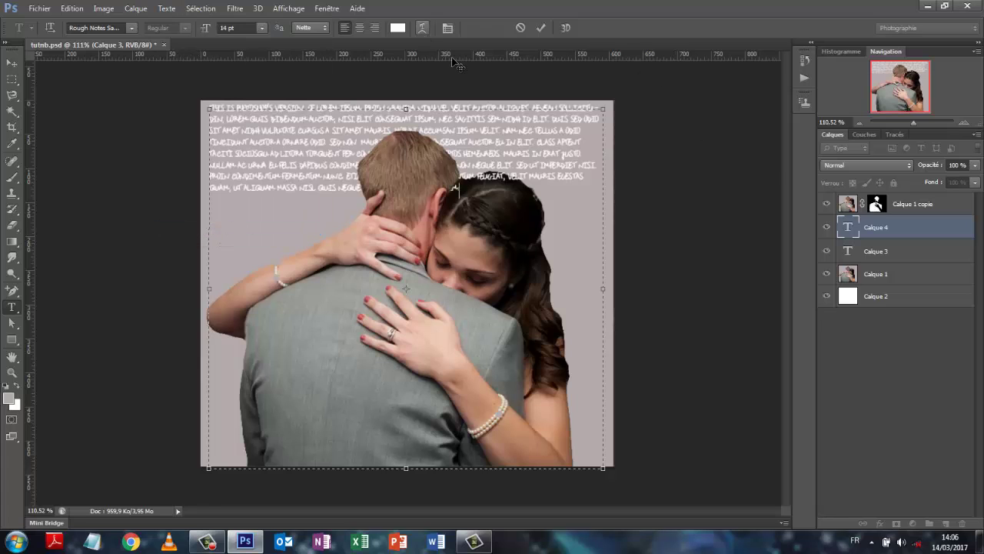
Select all the placeholder text, set its colour to black (000000) and place the cursor at the end of the text
double_click(848, 227)
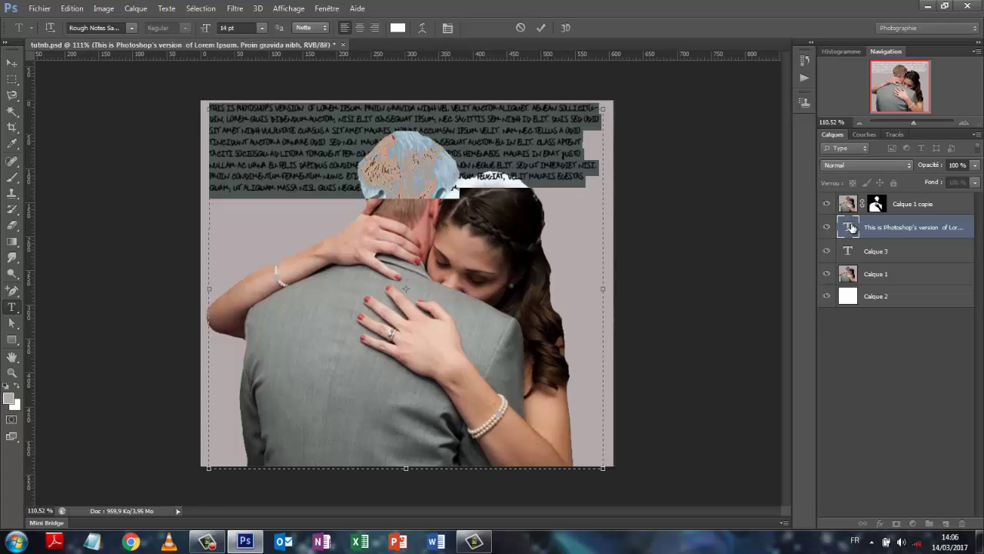
left_click(396, 29)
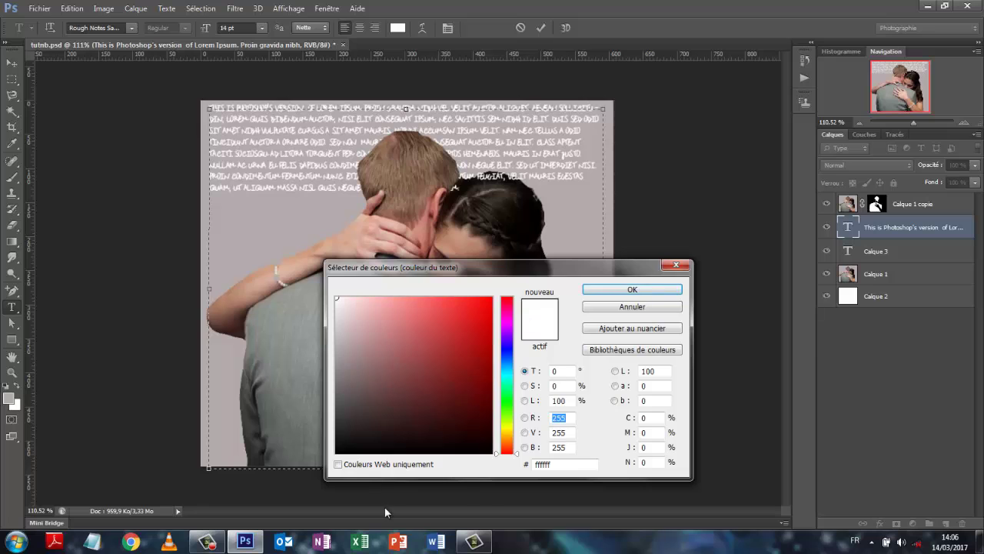
left_click(339, 448)
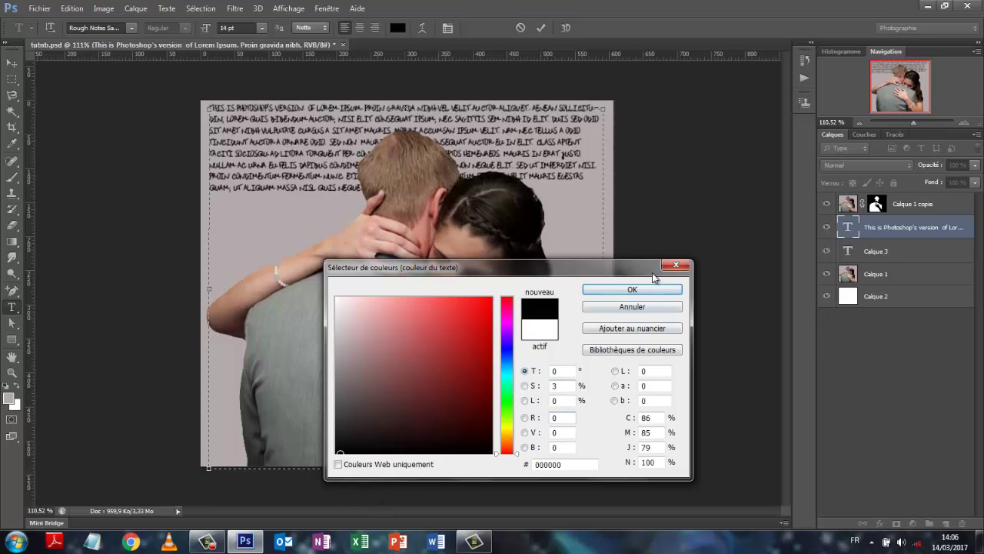
left_click(624, 289)
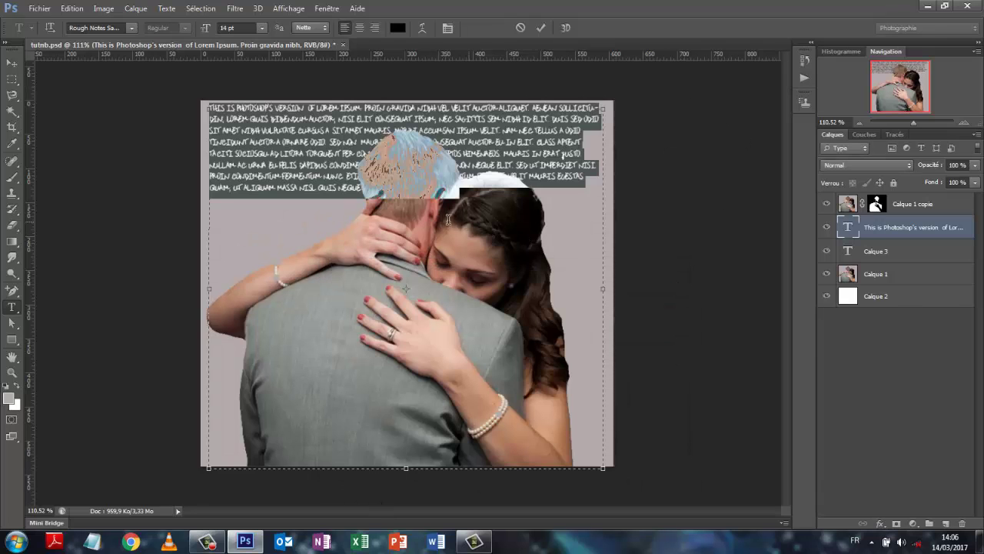
left_click(370, 188)
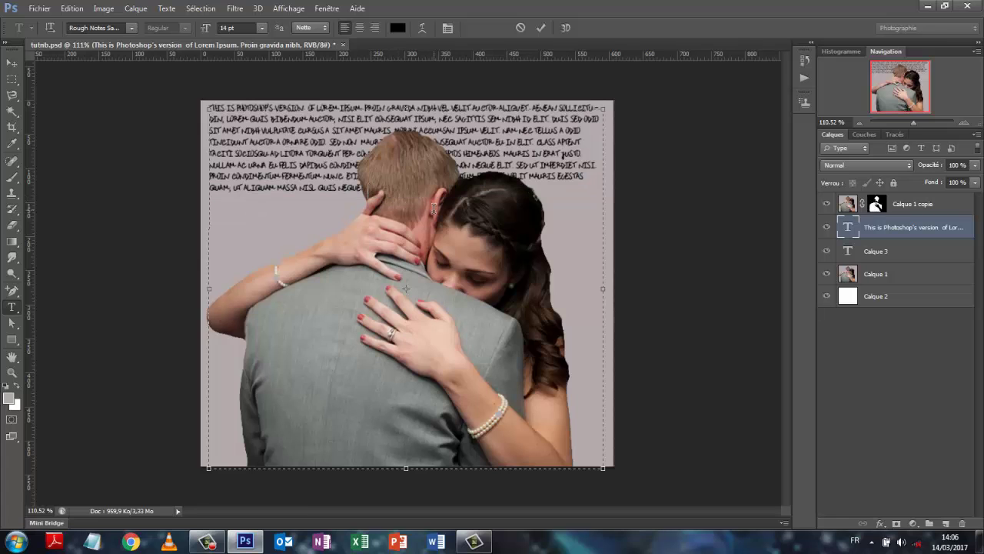
Append Lorem Ipsum repeatedly until the text fills the frame down to the photo's lower edge, and select Calque 3
left_click(157, 10)
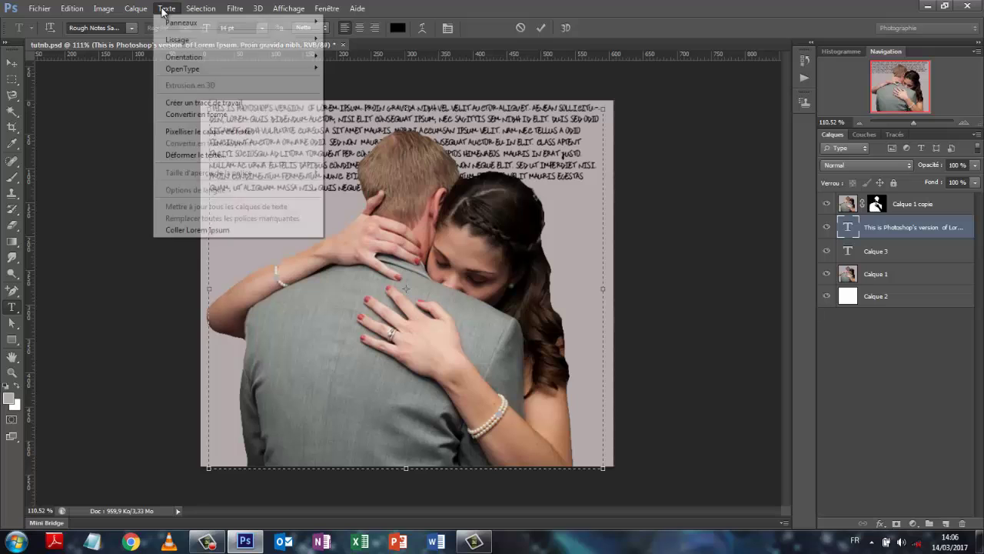
left_click(196, 231)
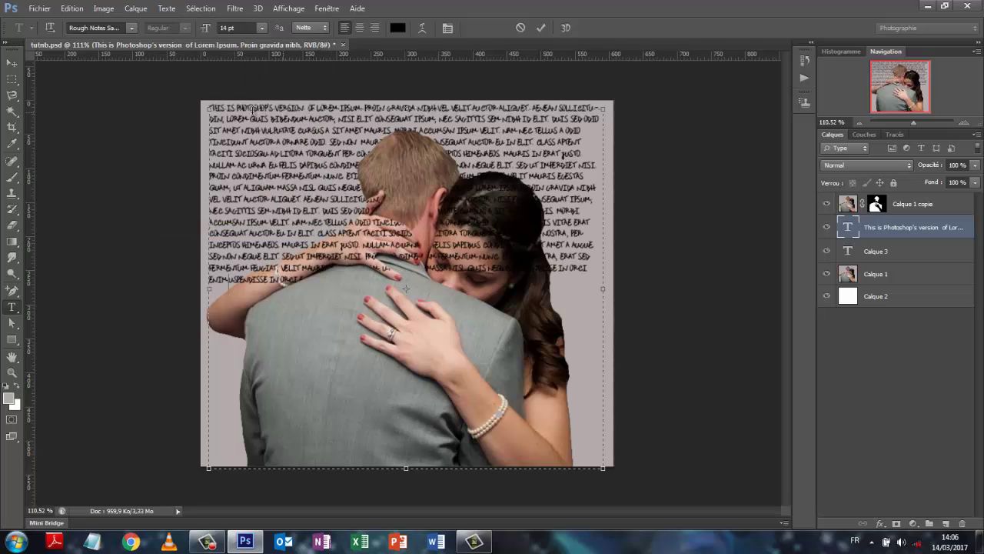
left_click(168, 9)
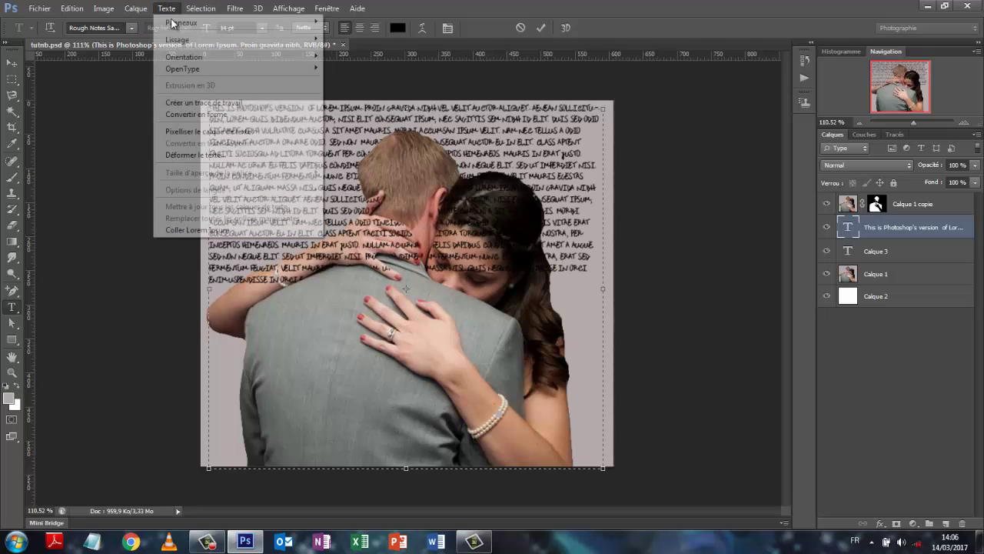
left_click(176, 228)
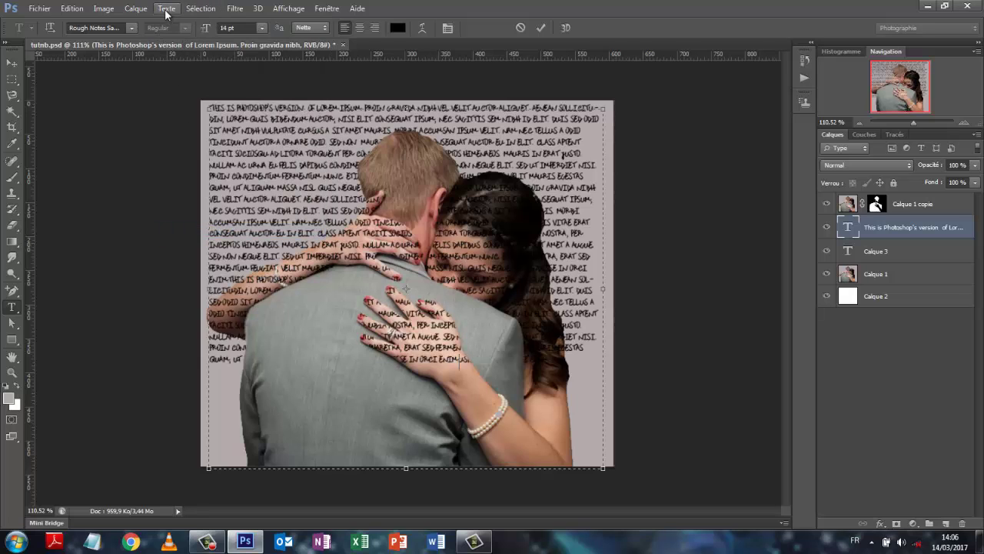
left_click(166, 10)
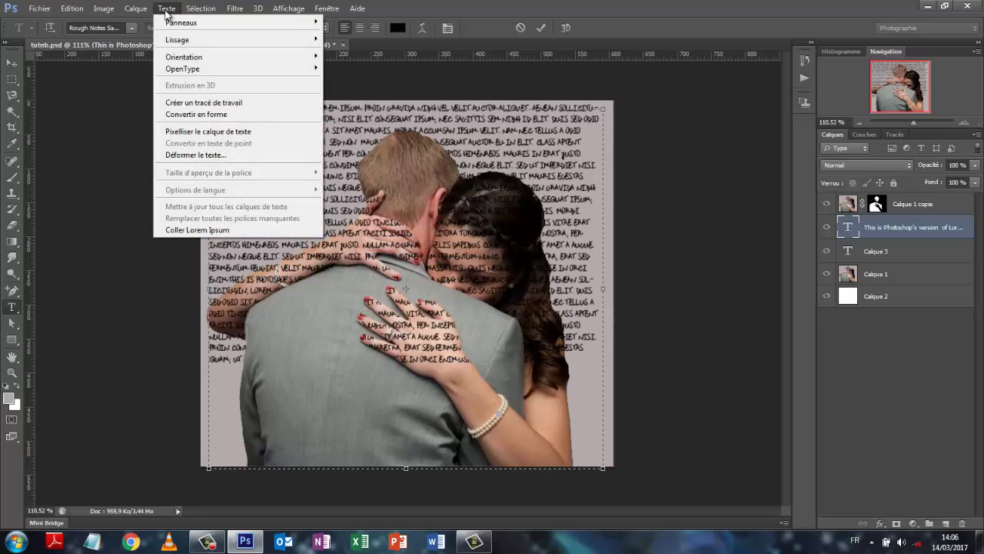
left_click(191, 230)
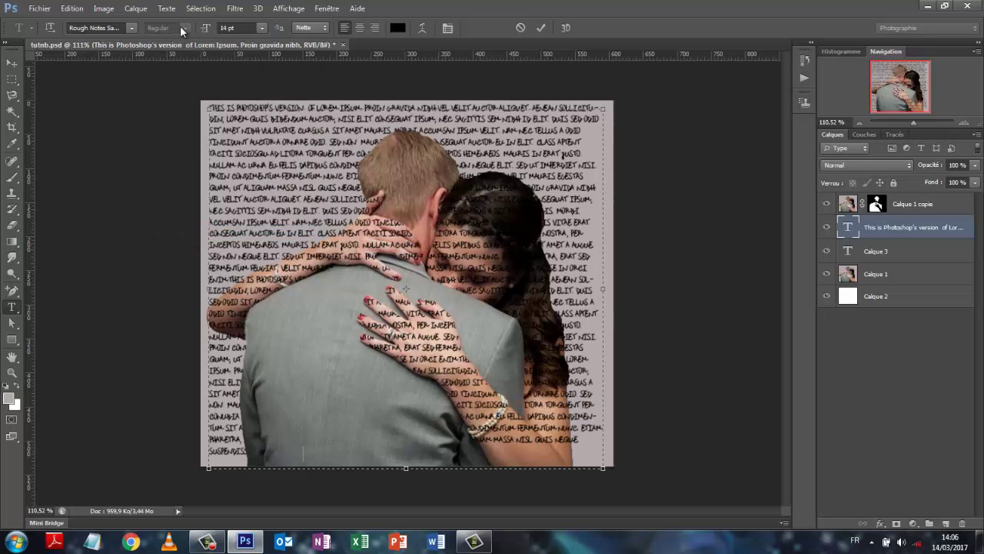
left_click(172, 12)
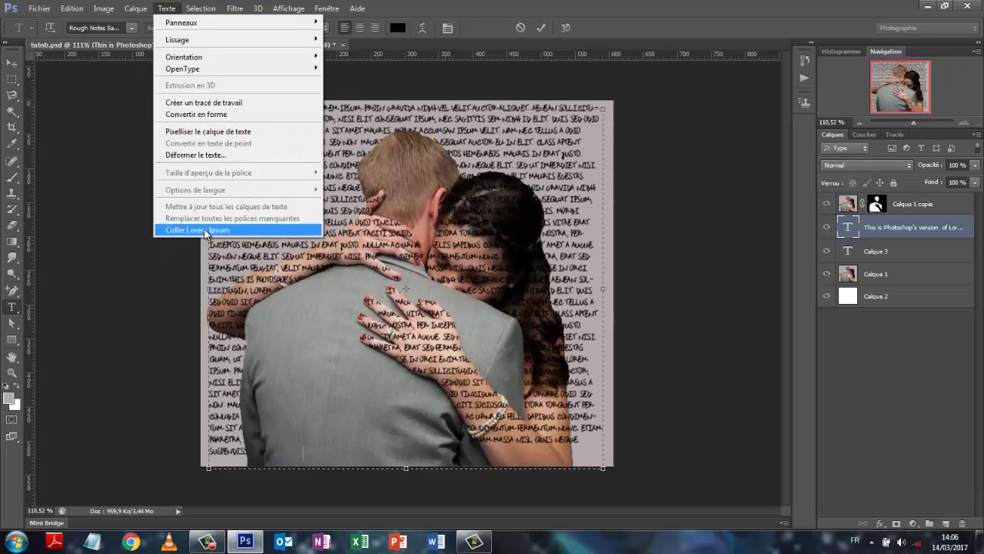
left_click(206, 231)
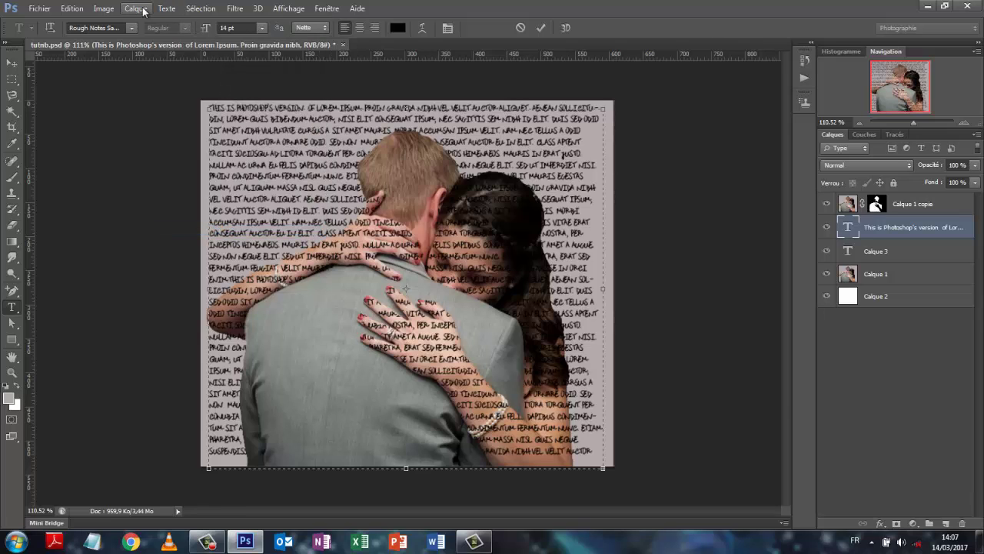
left_click(166, 9)
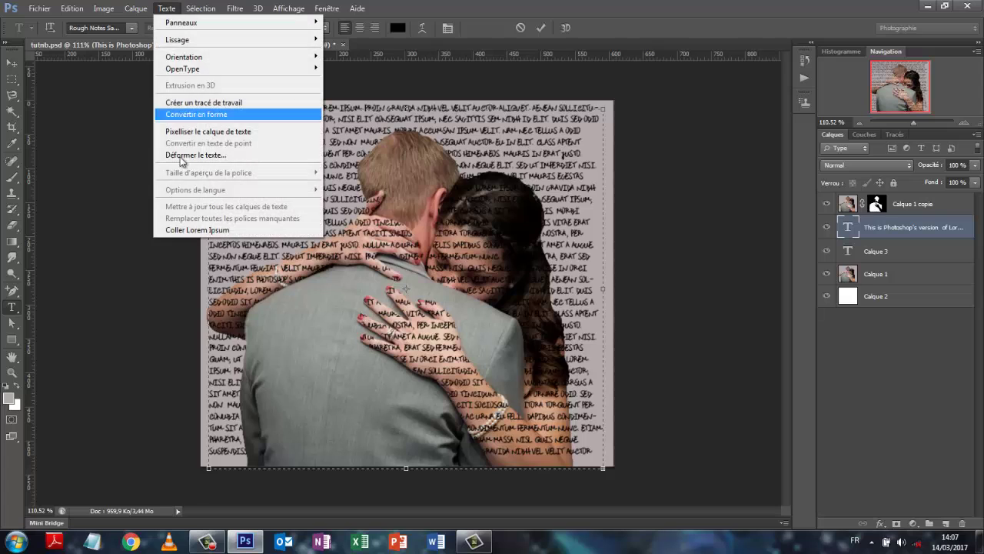
left_click(175, 230)
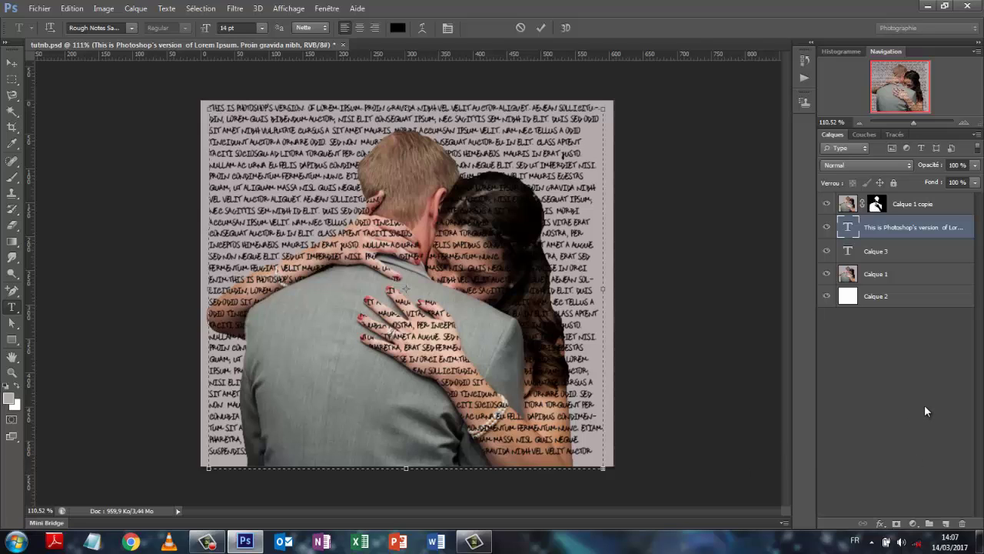
left_click(889, 260)
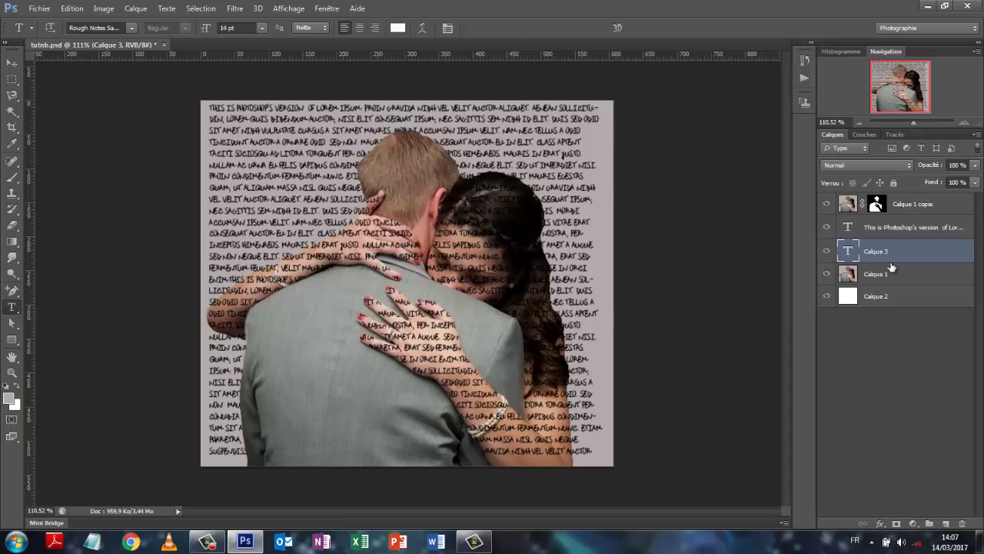
Delete the empty text layer Calque 3 and start the Dispersion distortion filter on the Lorem Ipsum layer, accepting its rasterization
key("Delete")
left_click(884, 227)
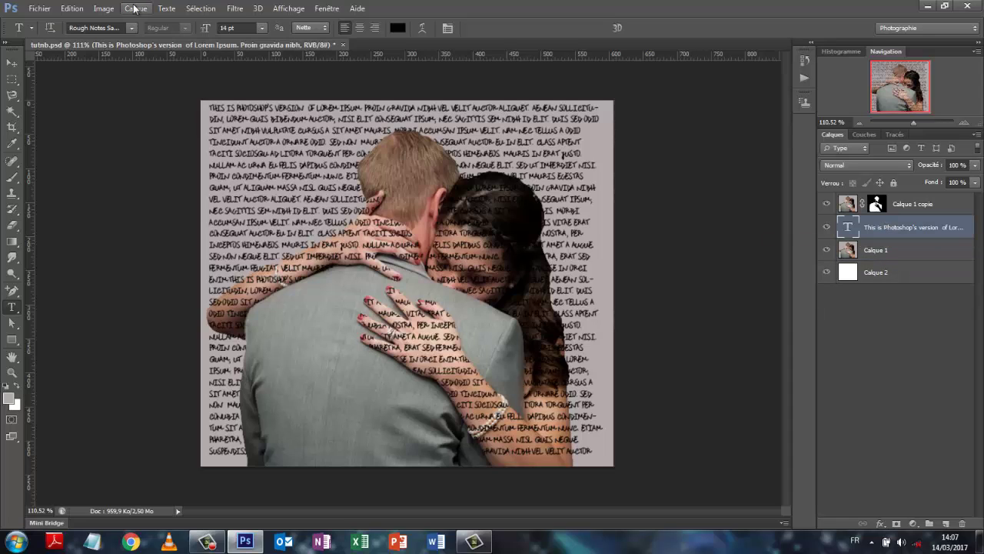
left_click(231, 10)
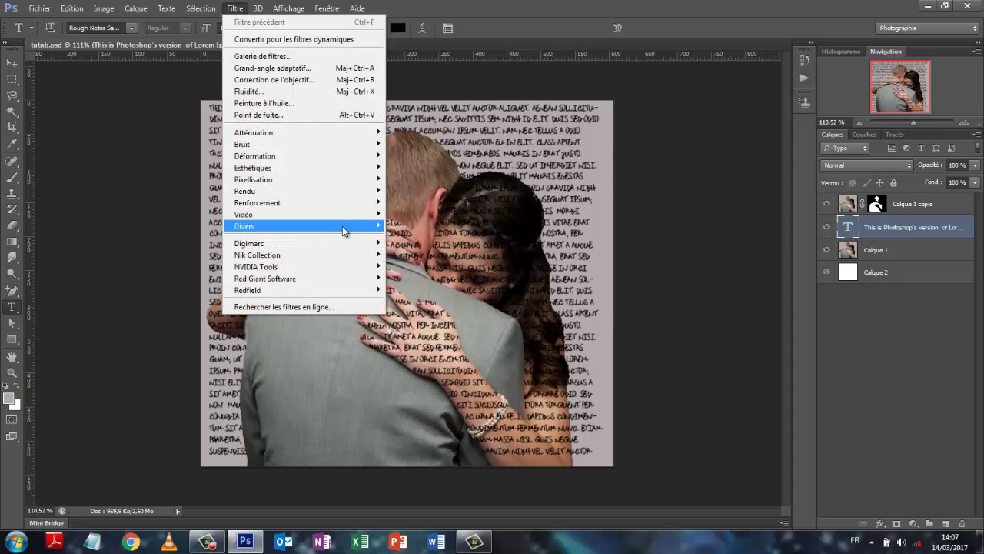
mouse_move(337, 167)
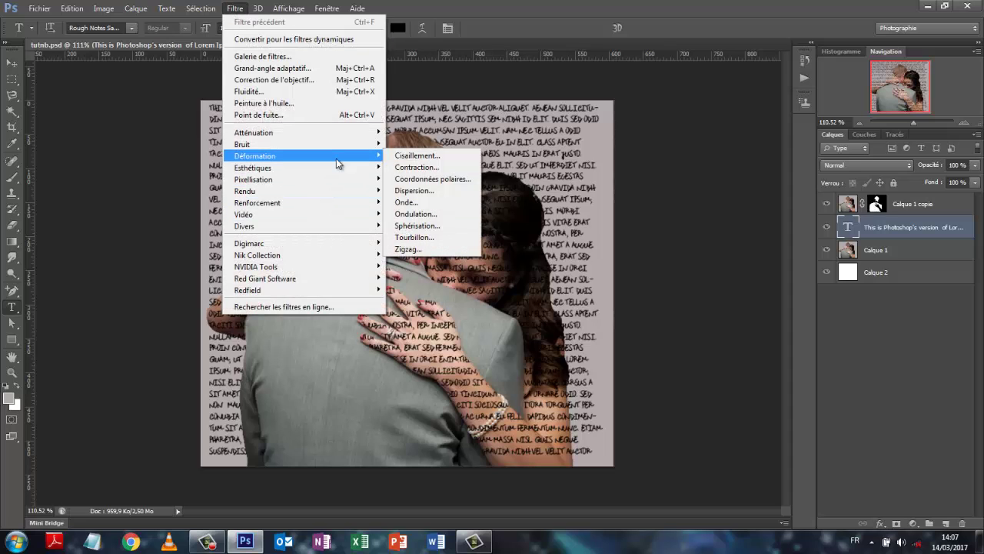
left_click(433, 191)
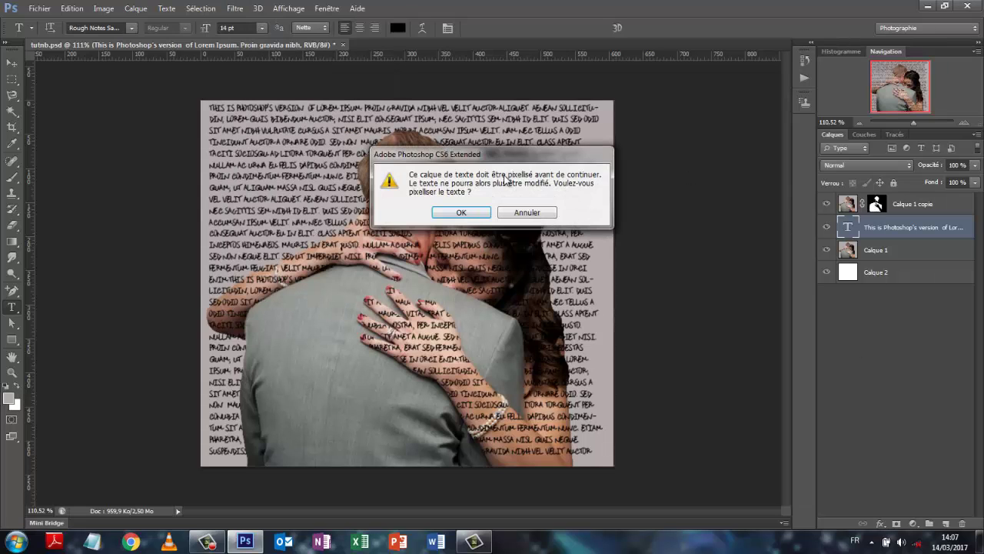
left_click(461, 213)
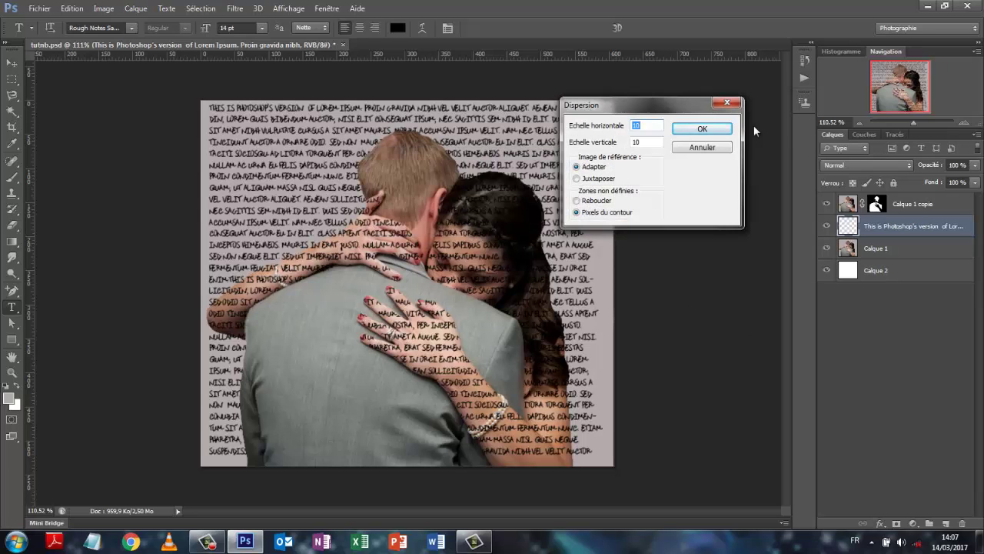
Displace the Lorem Ipsum text at horizontal and vertical scale 10, using tutnb.psd as the reference image
left_click_drag(615, 105, 406, 91)
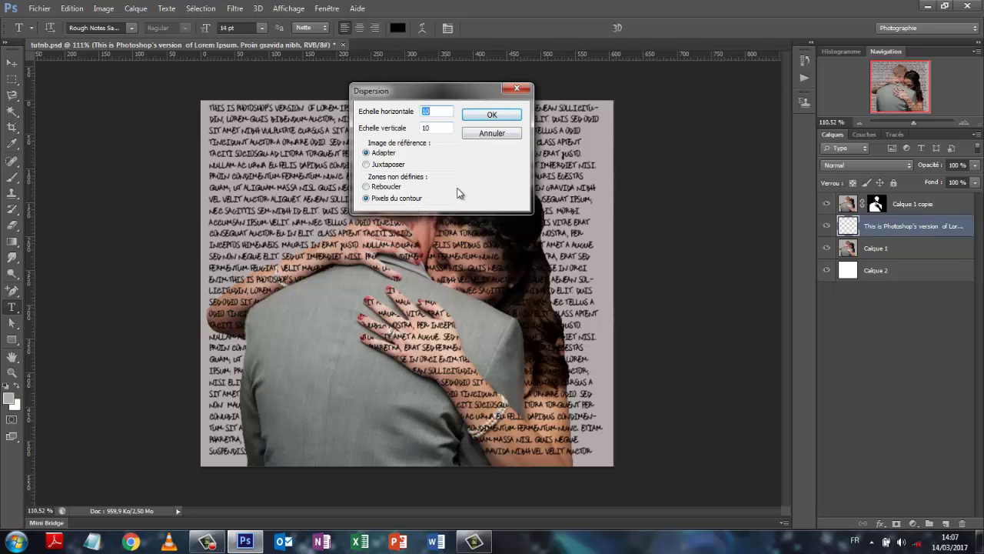
left_click(489, 115)
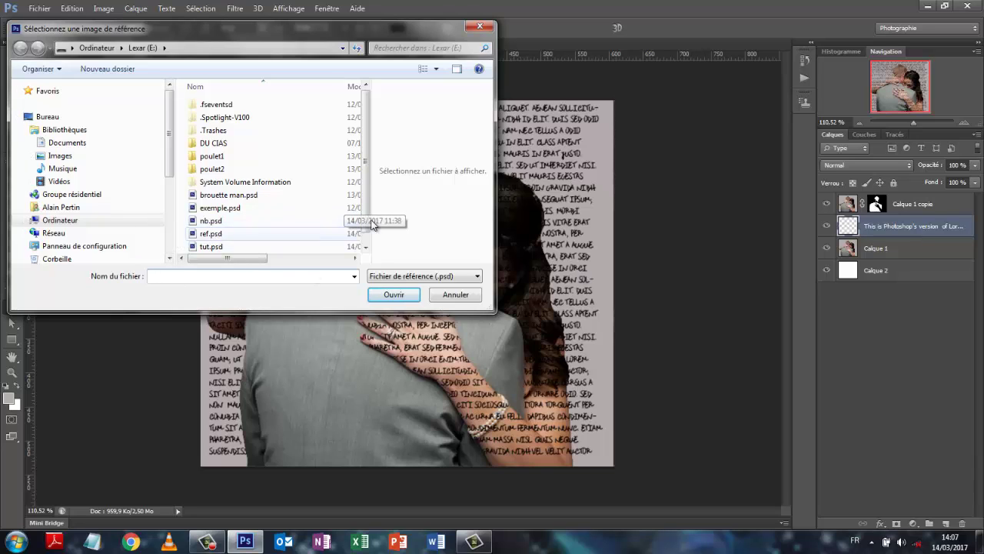
scroll(366, 195, "down", 1)
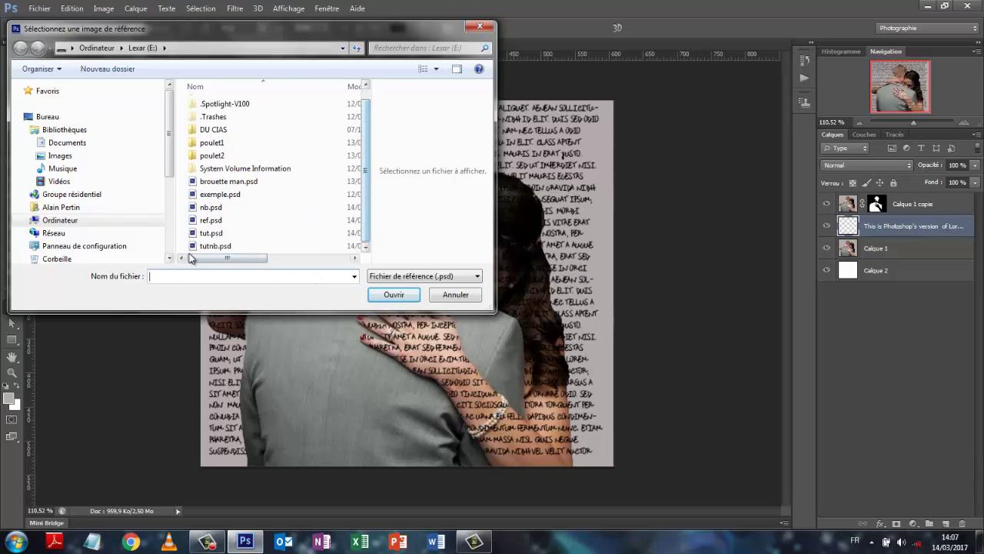
left_click(209, 247)
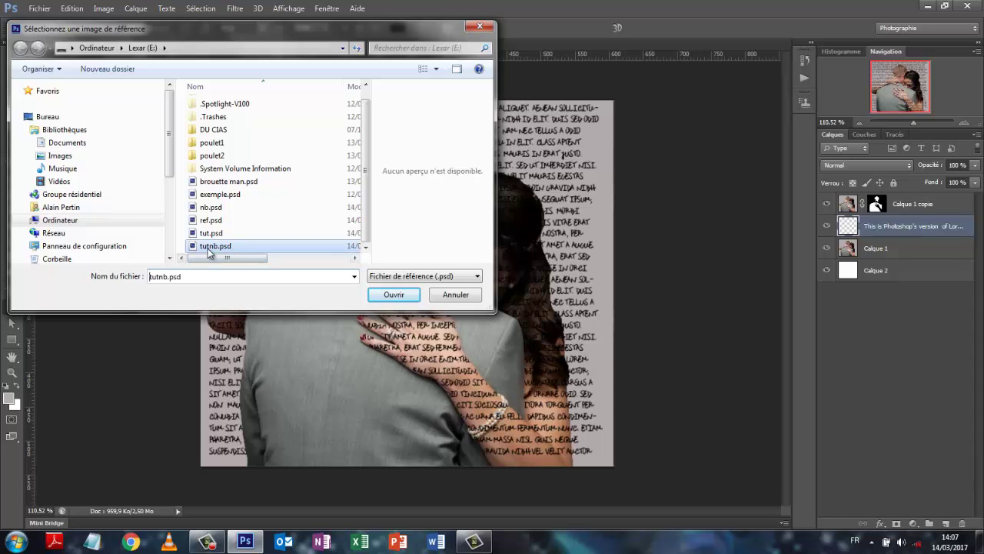
left_click(393, 295)
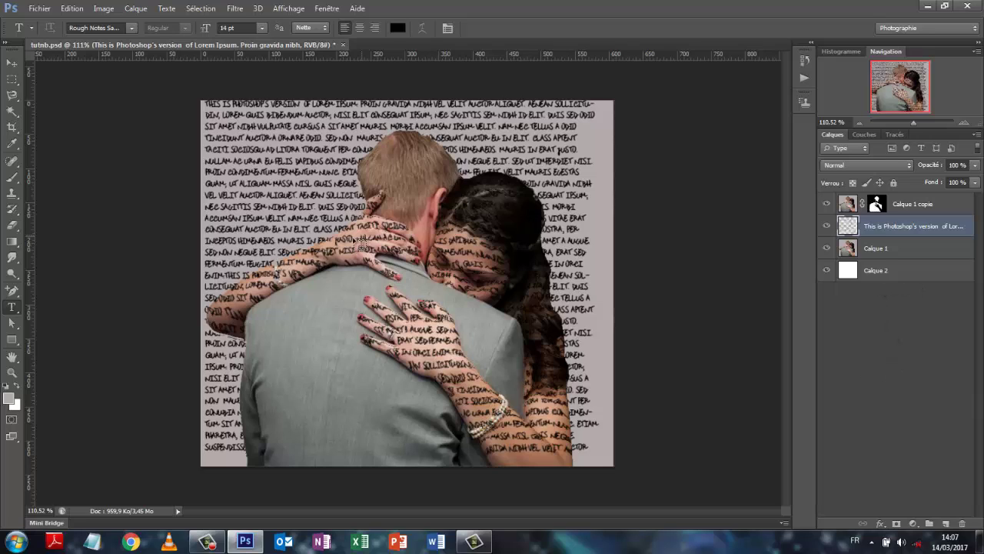
Select the photo layer Calque 1 and lower its opacity to 65%
left_click(907, 251)
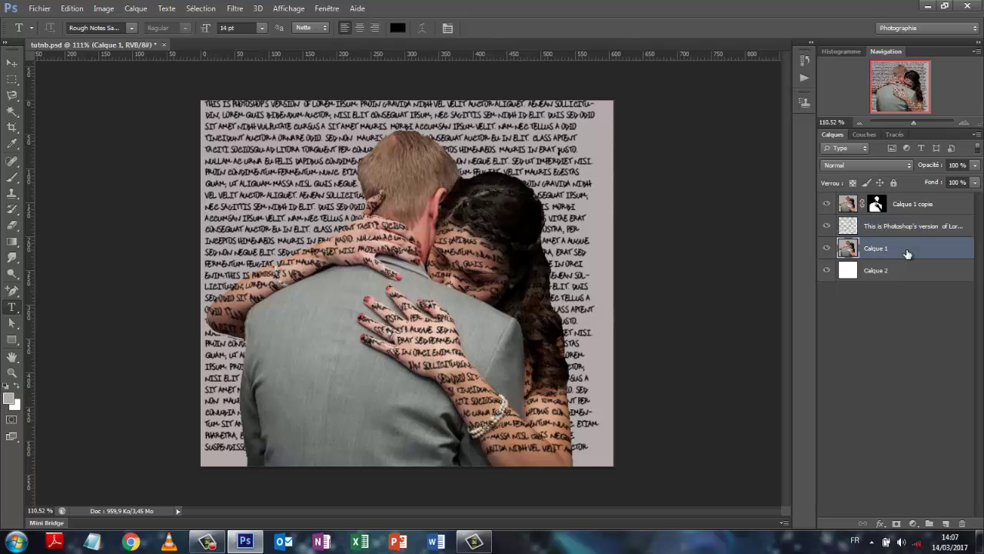
left_click(976, 167)
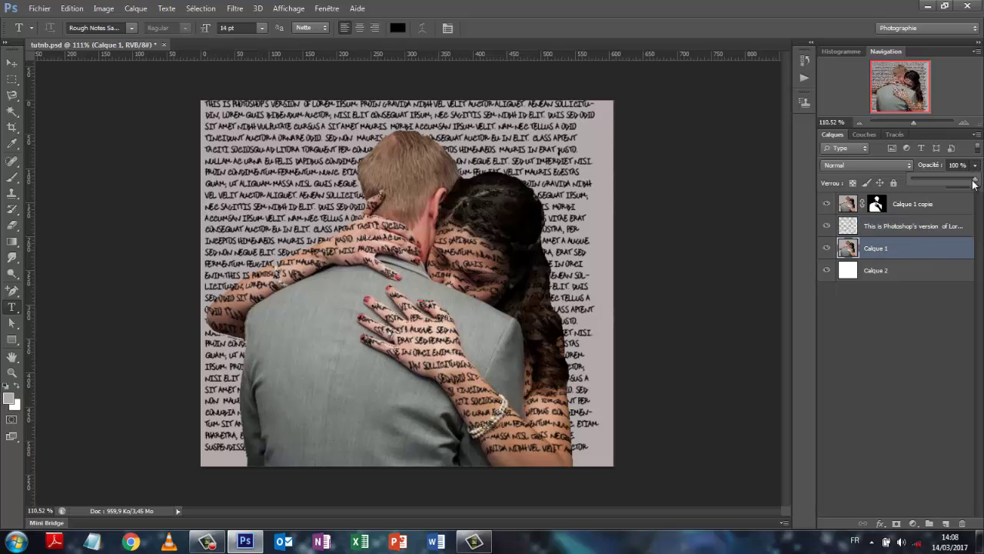
left_click_drag(975, 183, 930, 186)
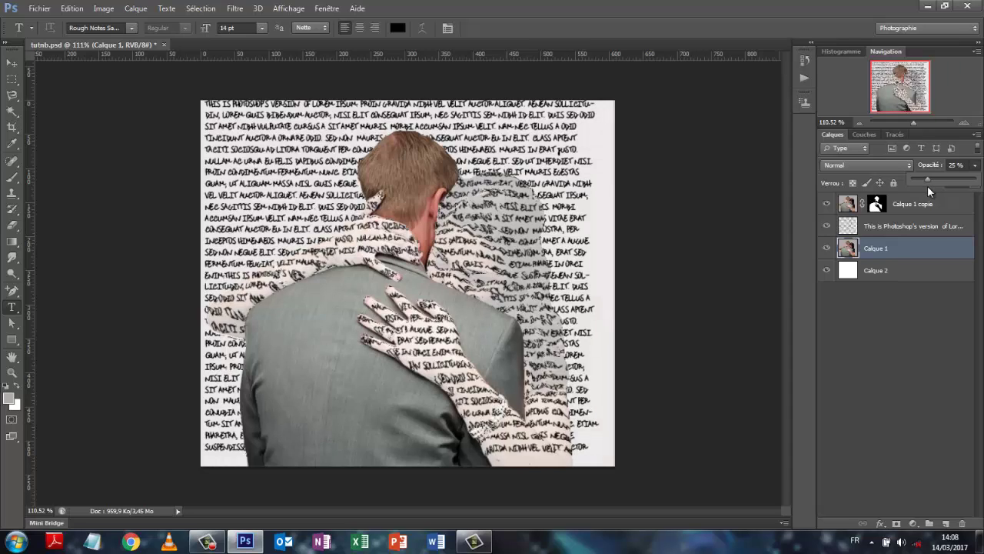
mouse_move(927, 185)
left_mouse_down()
mouse_move(904, 194)
mouse_move(920, 196)
left_mouse_up()
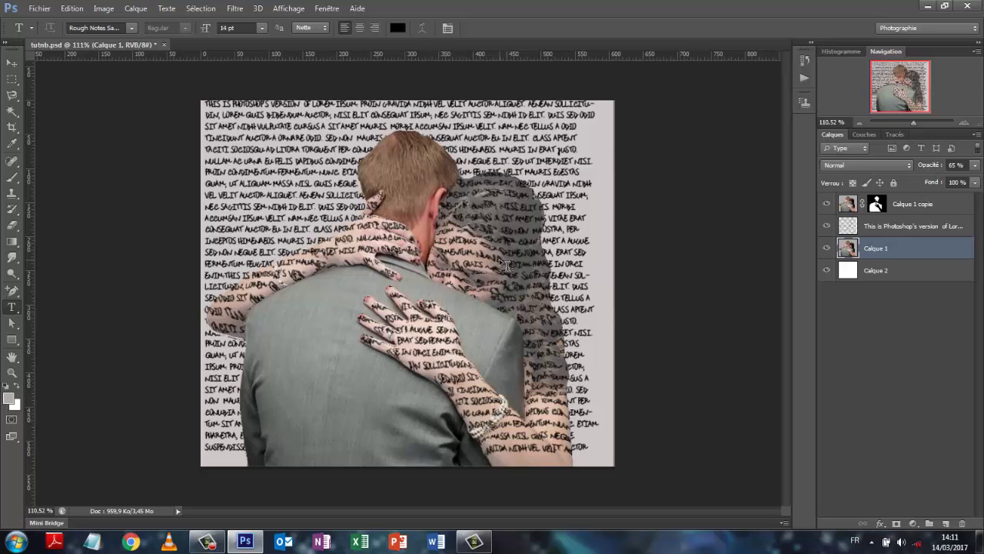
Apply a Levels adjustment to Calque 1 with midtones 1.69, input white 105 and output white 240
left_click(104, 11)
mouse_move(111, 43)
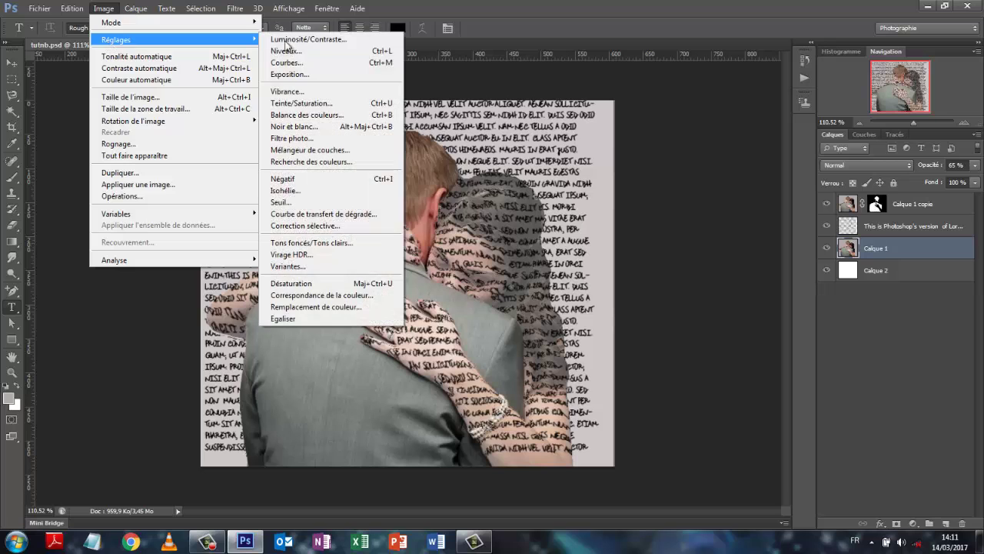
left_click(304, 51)
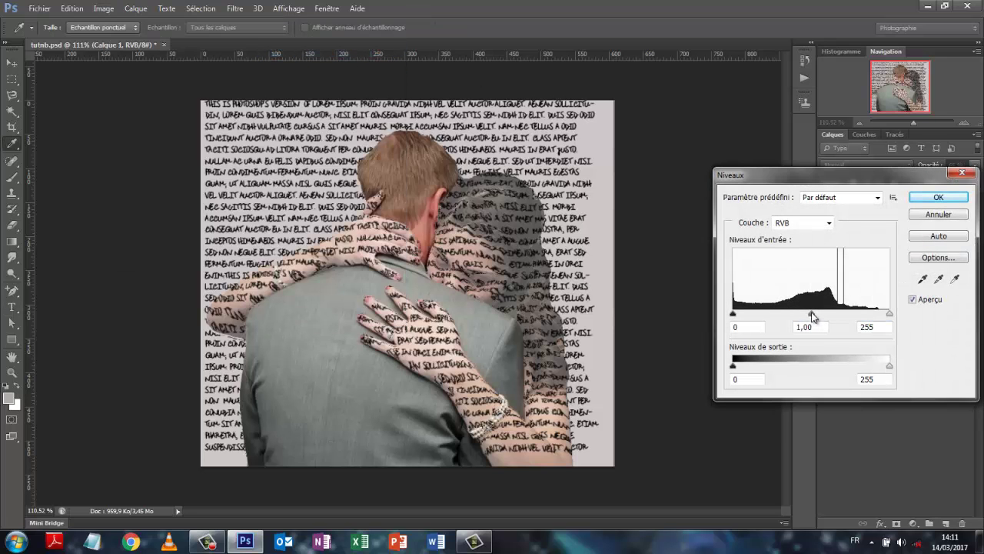
left_click_drag(811, 315, 753, 321)
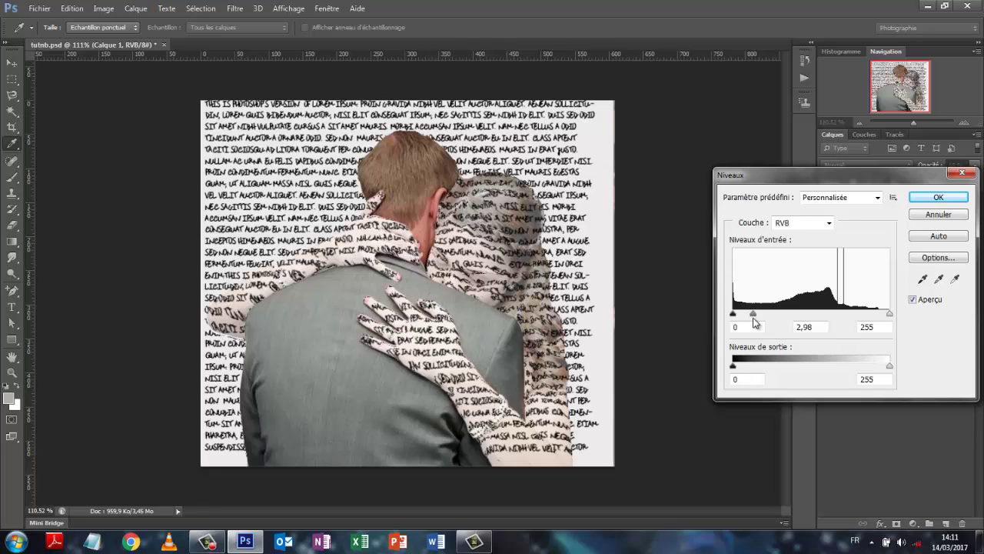
left_click_drag(753, 320, 748, 320)
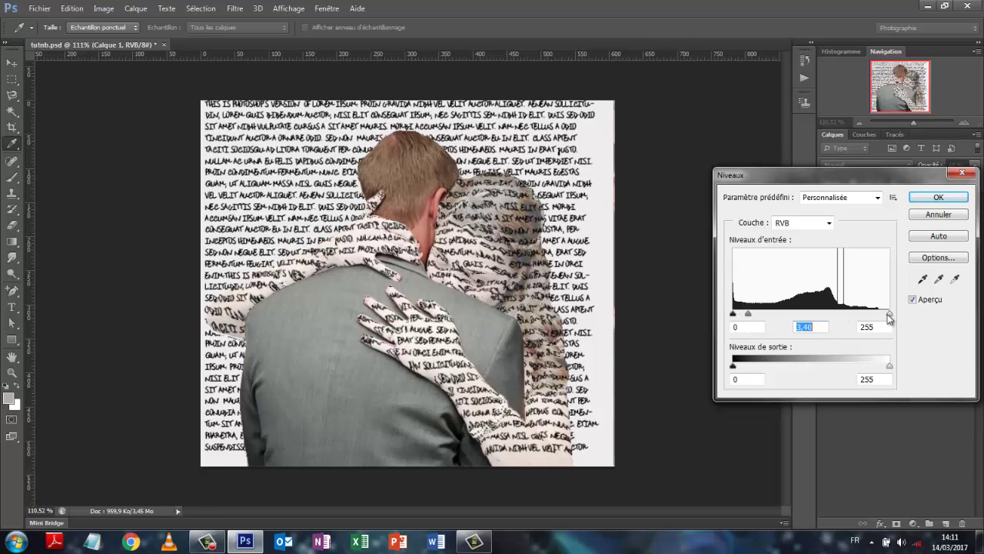
left_click_drag(889, 313, 855, 315)
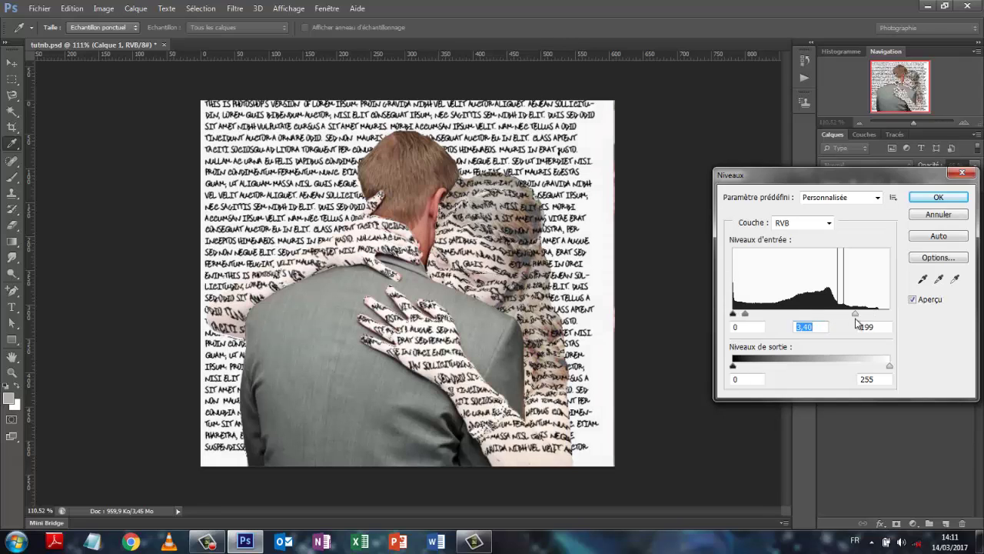
mouse_move(732, 366)
left_mouse_down()
mouse_move(869, 364)
mouse_move(732, 364)
left_mouse_up()
mouse_move(877, 366)
left_mouse_down()
mouse_move(836, 367)
mouse_move(880, 365)
left_mouse_up()
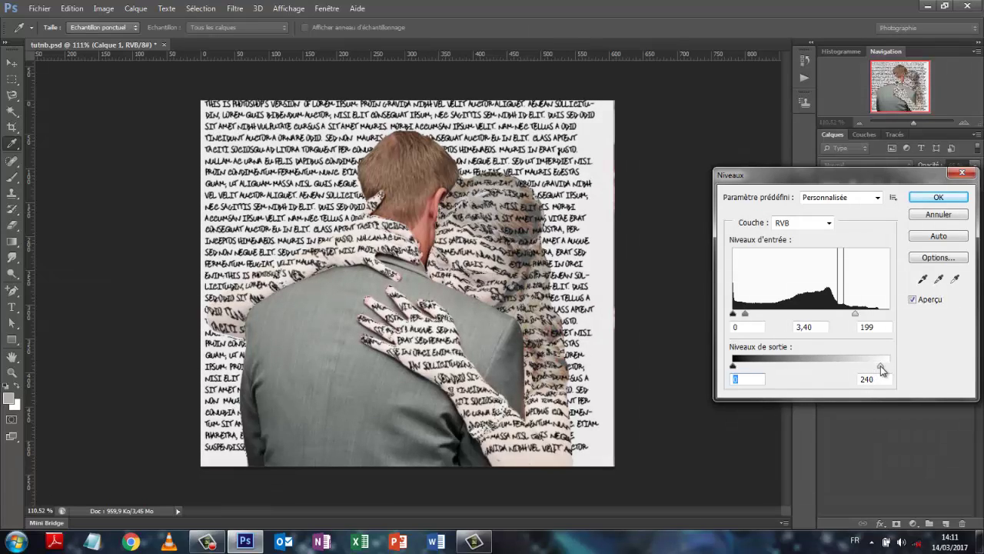
left_click_drag(855, 314, 783, 326)
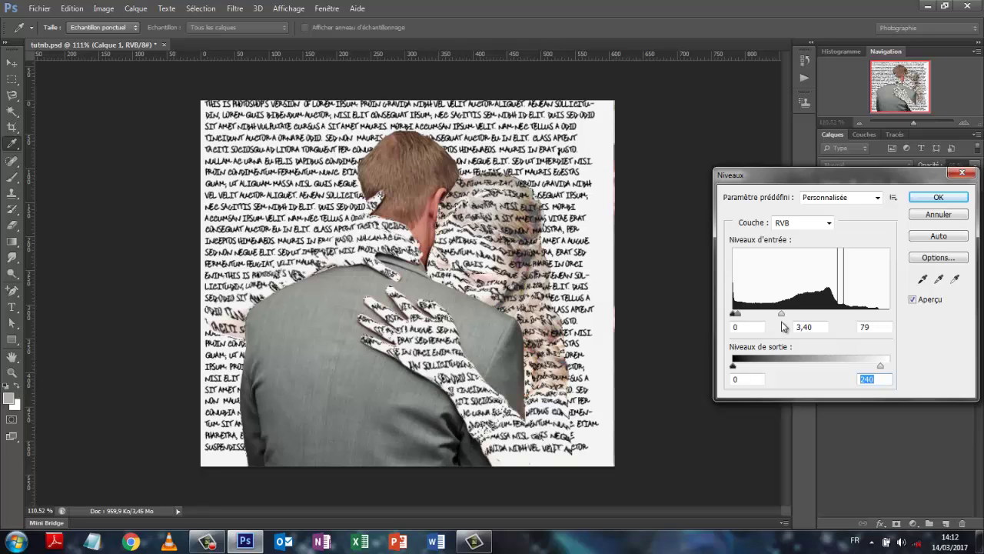
left_click_drag(782, 326, 754, 319)
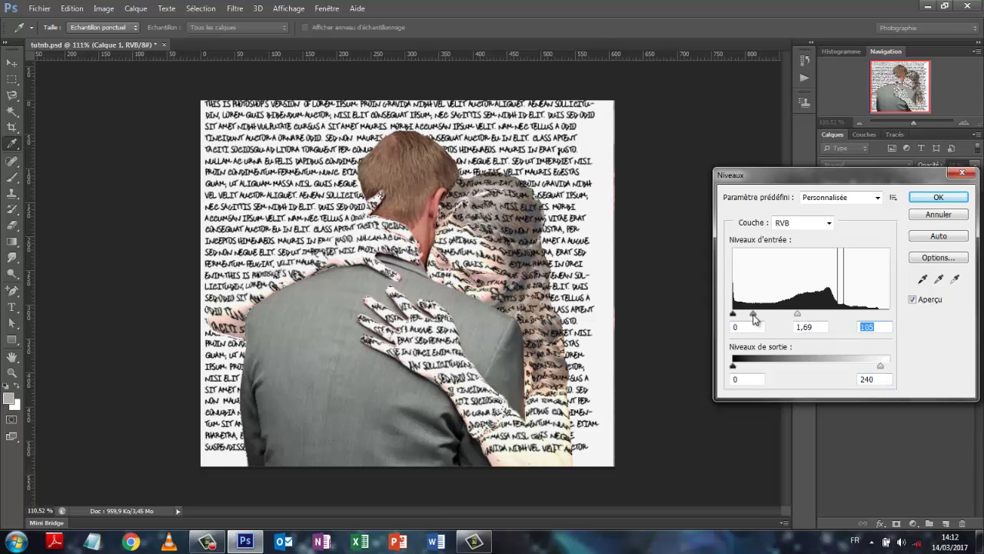
left_click(940, 197)
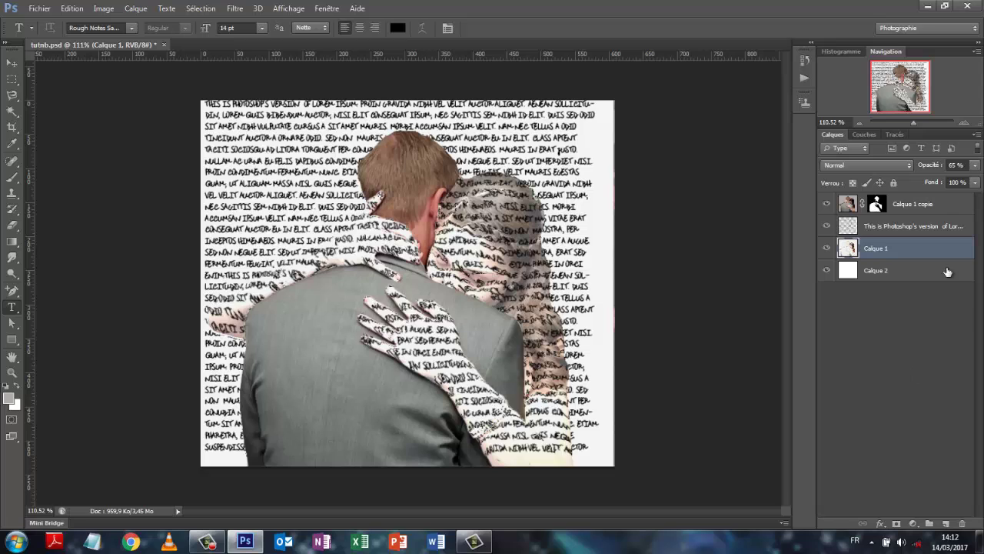
Set the opacity of Calque 1 to 59%
left_click(974, 165)
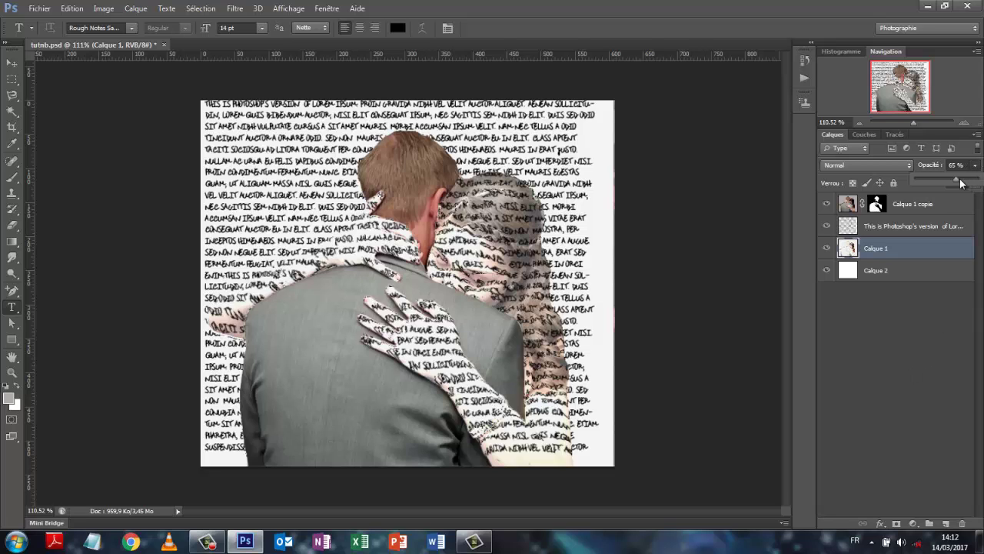
left_click(958, 181)
mouse_move(939, 178)
left_mouse_down()
mouse_move(917, 179)
mouse_move(934, 179)
left_mouse_up()
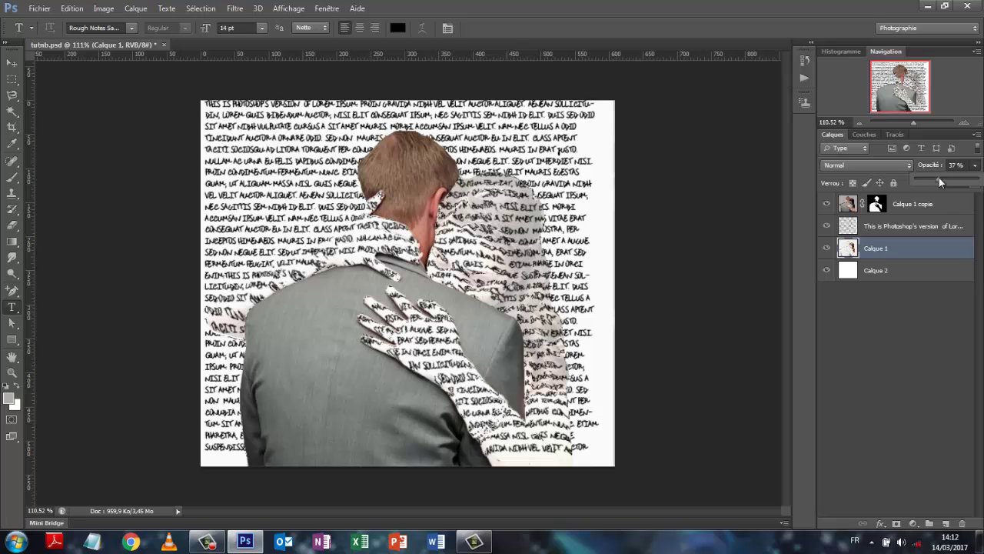
left_click_drag(938, 177, 956, 182)
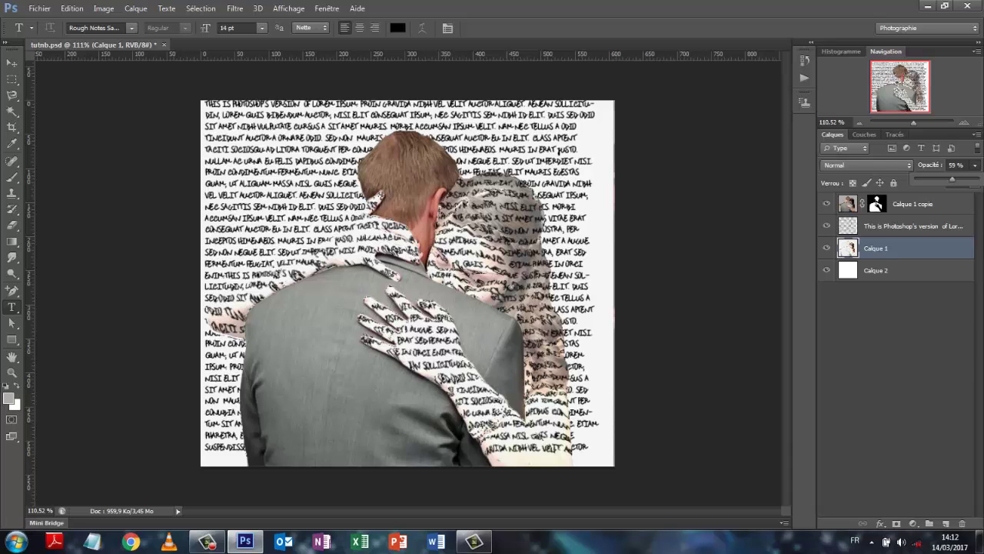
left_click(206, 542)
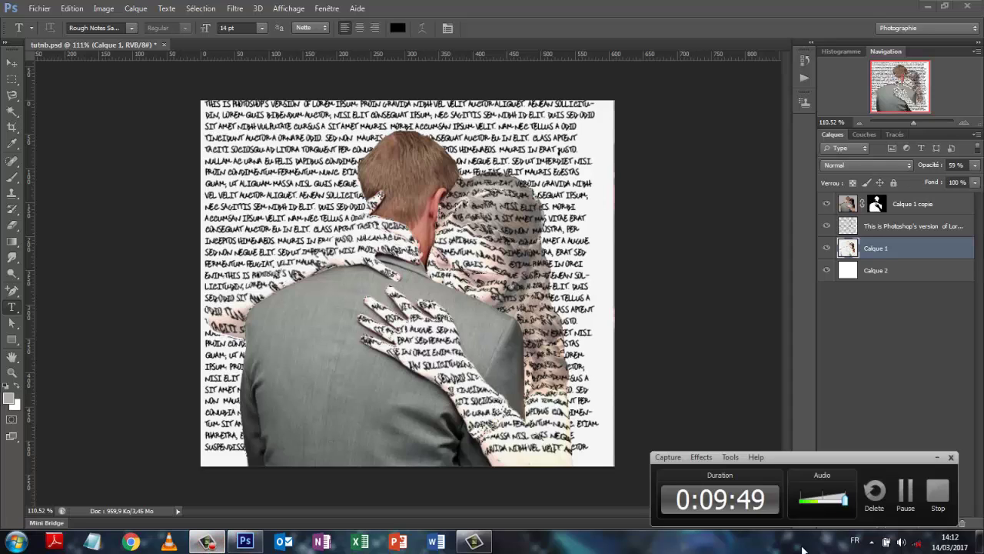